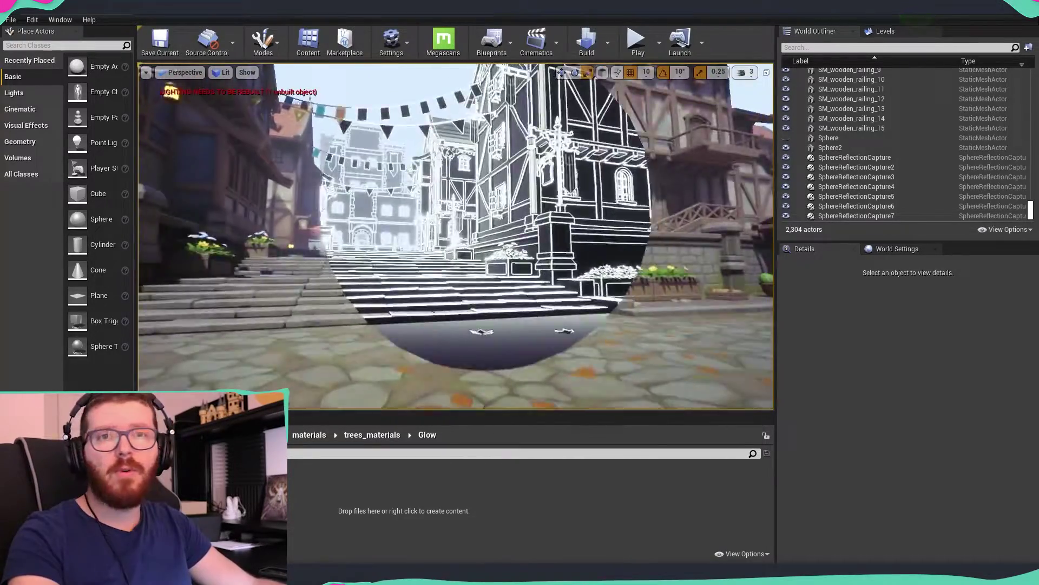
Examine the glowing outline effect seen through the sphere in the village scene from several angles and distances
{"action": "right_click_drag", "start_coordinate": [570, 301], "coordinate": [570, 314]}
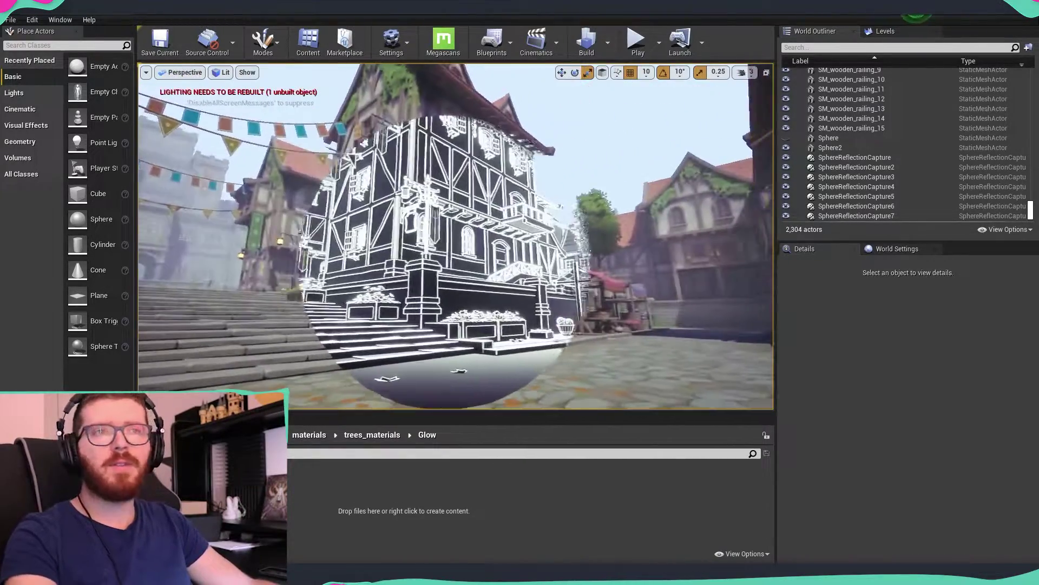
{"action": "left_click", "coordinate": [519, 292]}
{"action": "right_click_drag", "start_coordinate": [520, 292], "coordinate": [500, 304]}
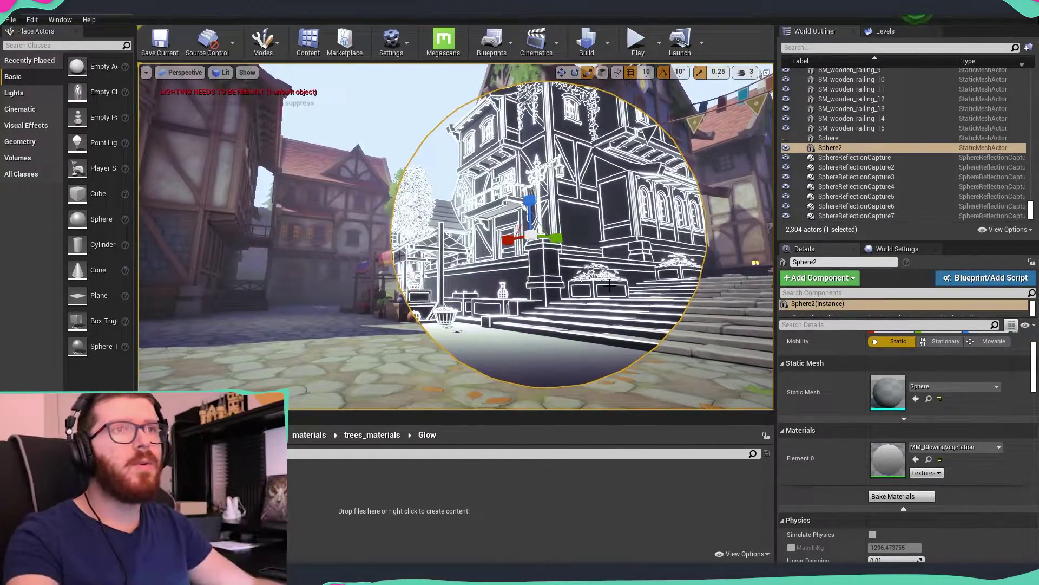
{"action": "key", "text": "Escape"}
{"action": "left_click", "coordinate": [570, 126]}
{"action": "right_click_drag", "start_coordinate": [569, 127], "coordinate": [590, 131]}
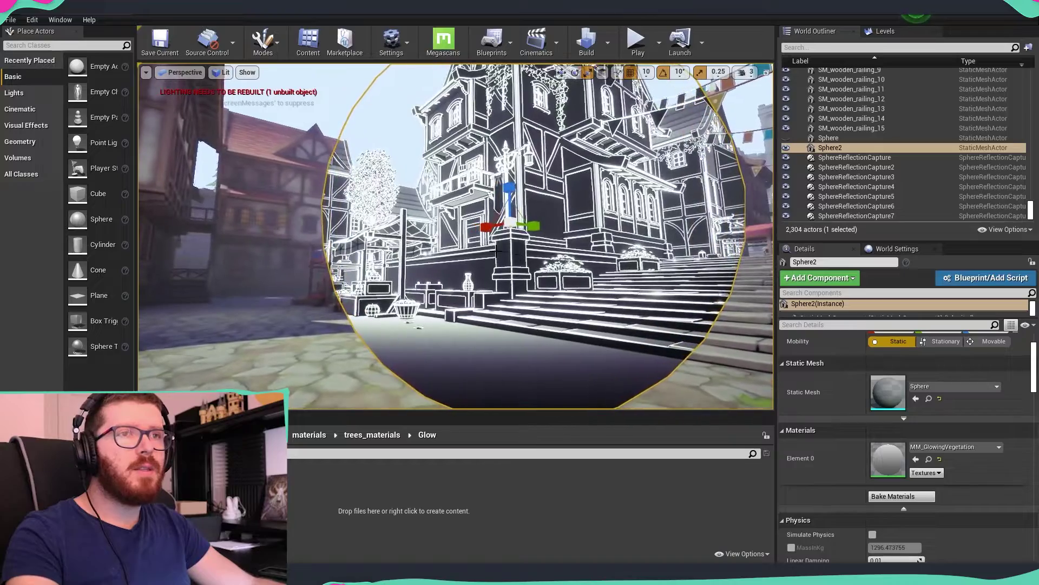
{"action": "right_click_drag", "start_coordinate": [554, 181], "coordinate": [769, 185]}
{"action": "key", "text": "Escape"}
{"action": "right_click_drag", "start_coordinate": [600, 180], "coordinate": [603, 181]}
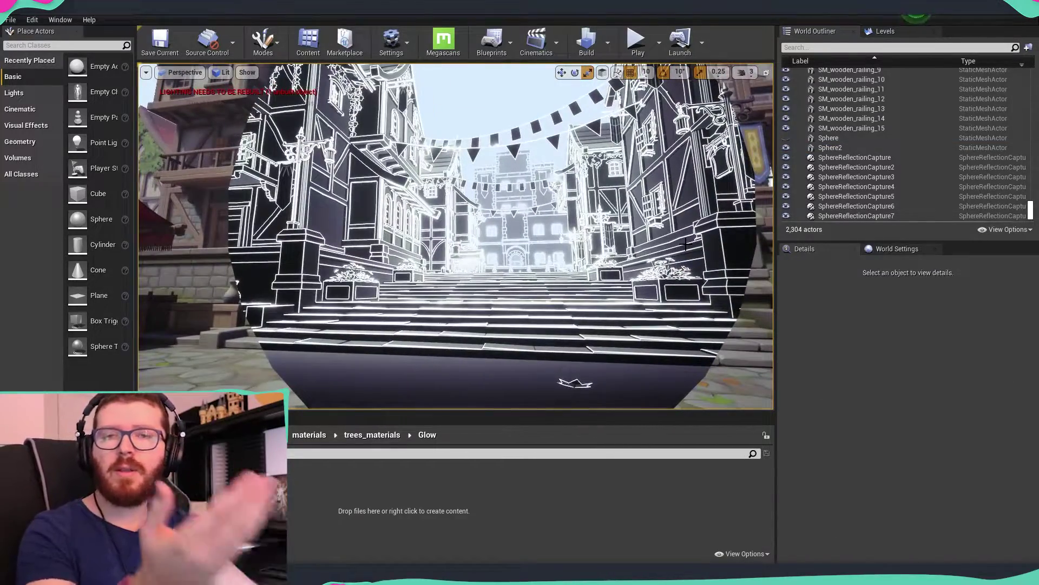
{"action": "right_click_drag", "start_coordinate": [686, 244], "coordinate": [698, 257]}
{"action": "key", "text": "s"}
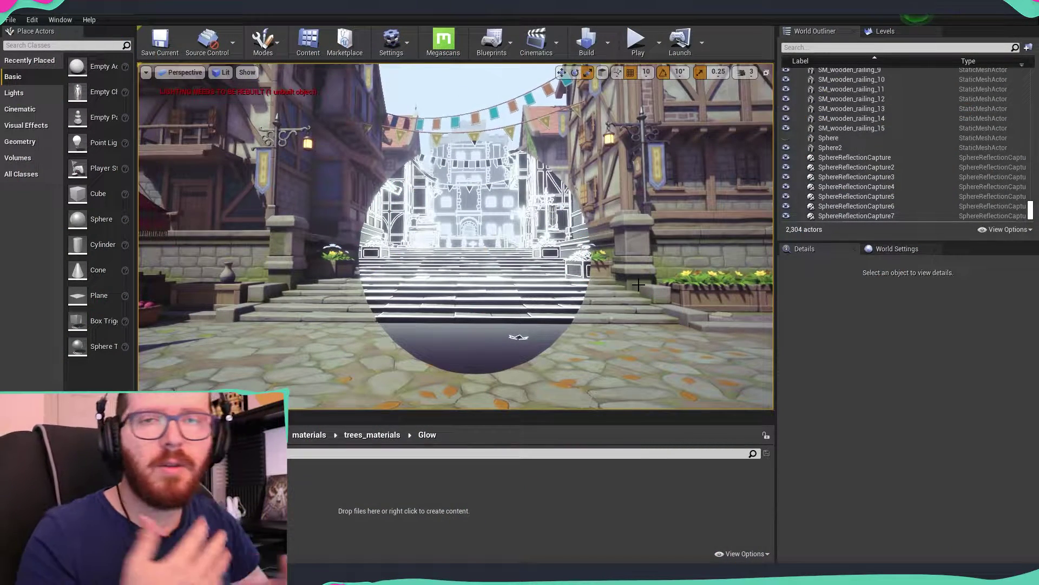
Locate the sphere's MM_GlowingVegetation material among the project assets and delete the sphere from the level
{"action": "left_click", "coordinate": [499, 250]}
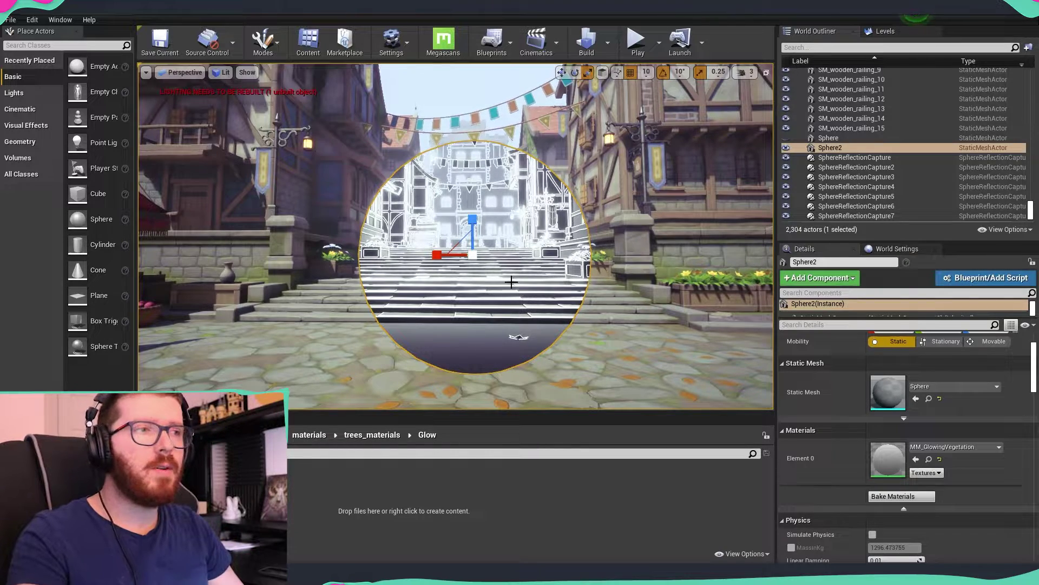
{"action": "left_click", "coordinate": [929, 459]}
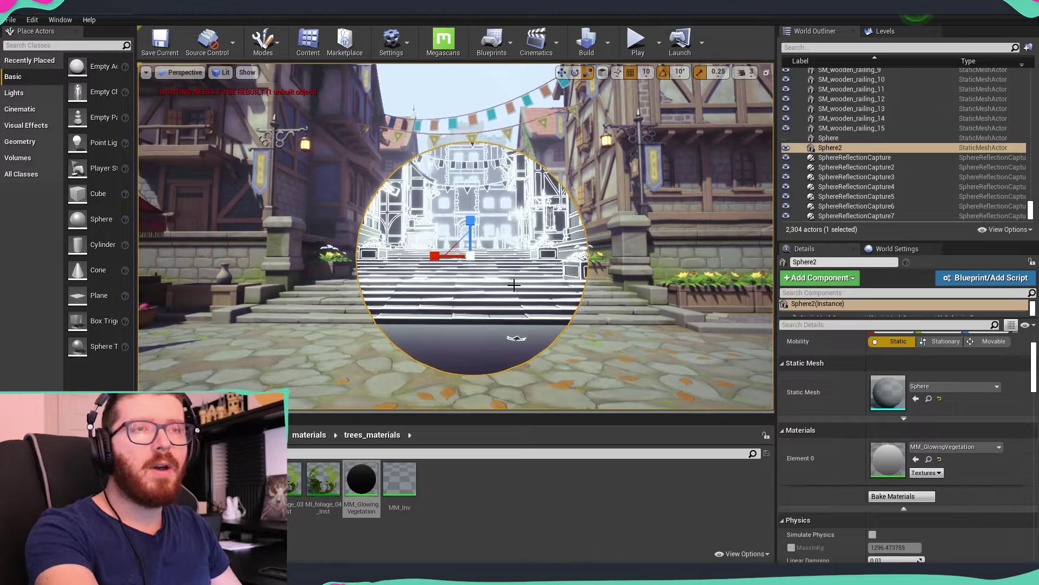
{"action": "key", "text": "Delete"}
{"action": "scroll", "coordinate": [514, 291], "scroll_direction": "down", "scroll_amount": 3}
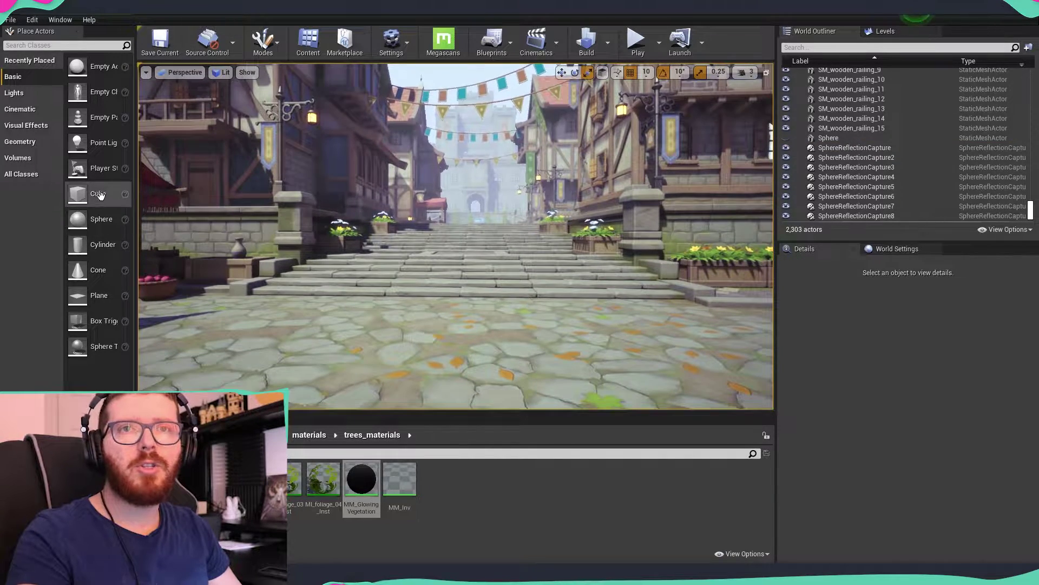
Place a cube in front of the village steps, apply the MM_GlowingVegetation material and enlarge it
{"action": "left_click_drag", "start_coordinate": [77, 193], "coordinate": [472, 206]}
{"action": "key", "text": "w"}
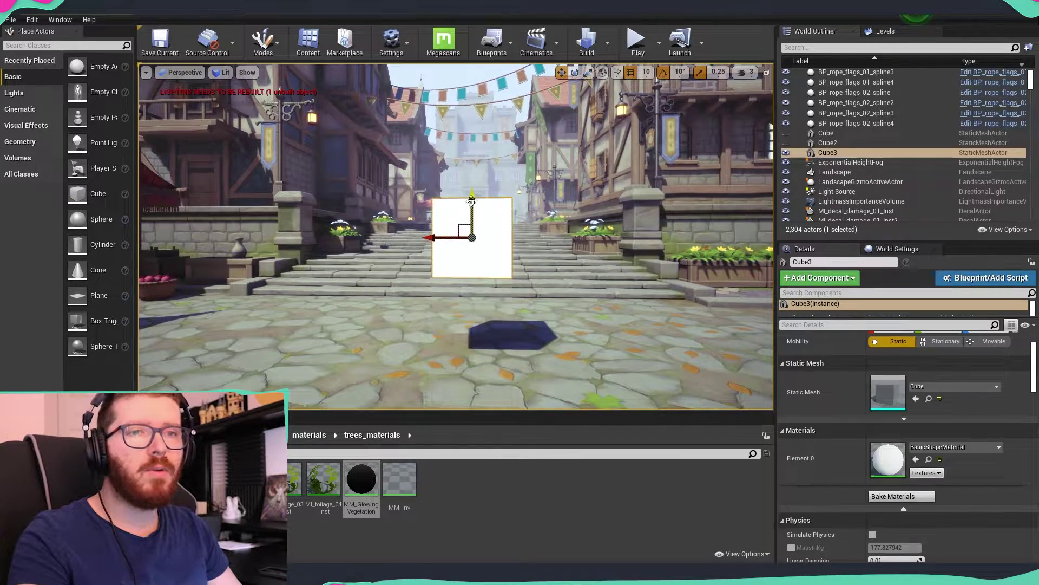
{"action": "left_click_drag", "start_coordinate": [369, 483], "coordinate": [396, 253]}
{"action": "left_click_drag", "start_coordinate": [467, 217], "coordinate": [467, 152]}
Examine how the surrounding buildings and steps are outlined through the cube from different sides of the plaza
{"action": "key", "text": "Escape"}
{"action": "key", "text": "d"}
{"action": "right_click_drag", "start_coordinate": [503, 260], "coordinate": [444, 260]}
{"action": "key", "text": "a"}
{"action": "right_click_drag", "start_coordinate": [549, 333], "coordinate": [617, 333]}
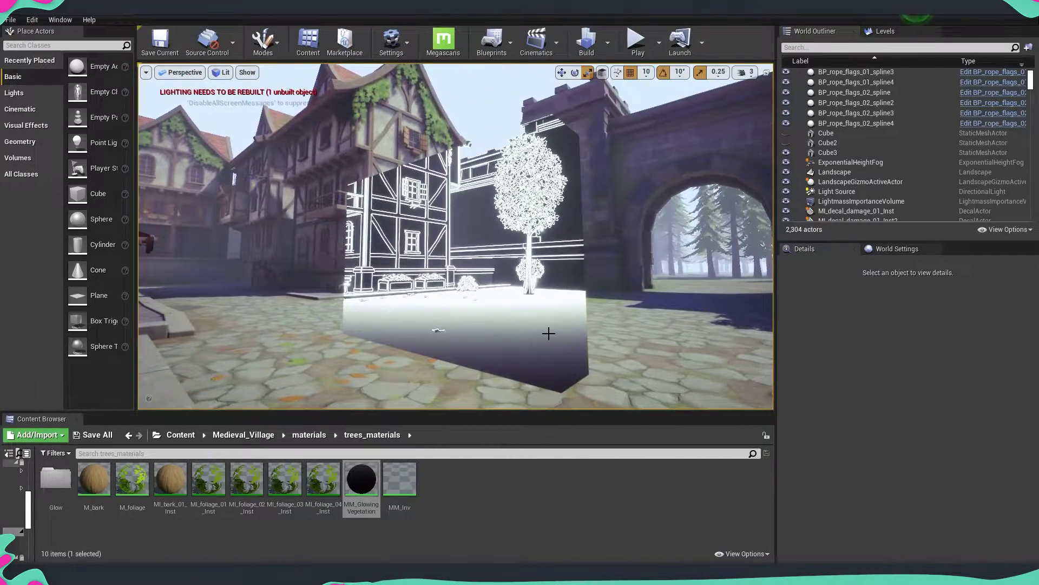
{"action": "right_click_drag", "start_coordinate": [549, 333], "coordinate": [487, 327]}
{"action": "key", "text": "d"}
{"action": "left_click", "coordinate": [566, 327]}
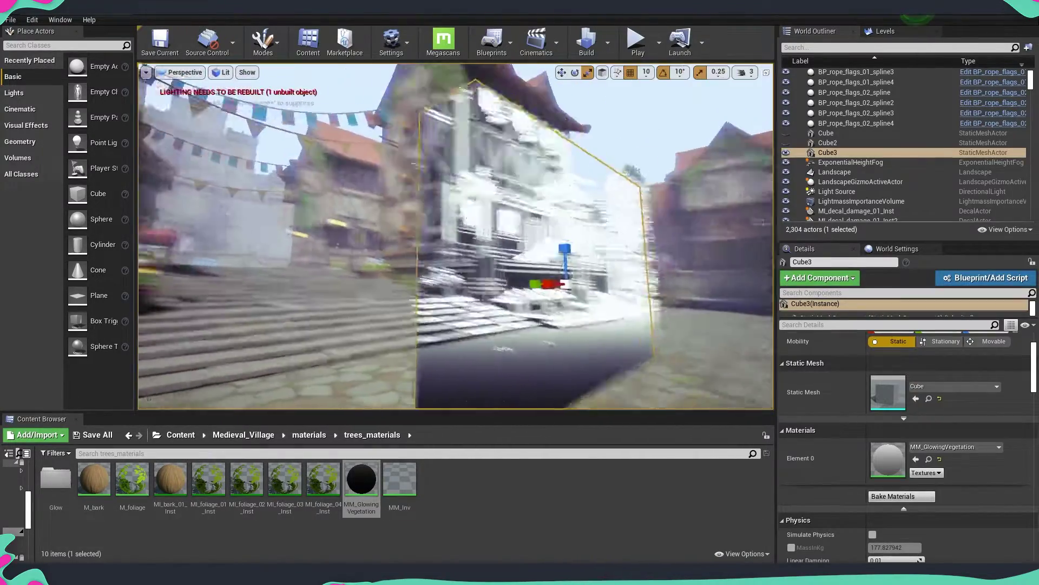
{"action": "mouse_move", "coordinate": [620, 309]}
{"action": "right_mouse_down"}
{"action": "mouse_move", "coordinate": [587, 295]}
{"action": "mouse_move", "coordinate": [582, 271]}
{"action": "mouse_move", "coordinate": [619, 309]}
{"action": "mouse_move", "coordinate": [601, 310]}
{"action": "right_mouse_up"}
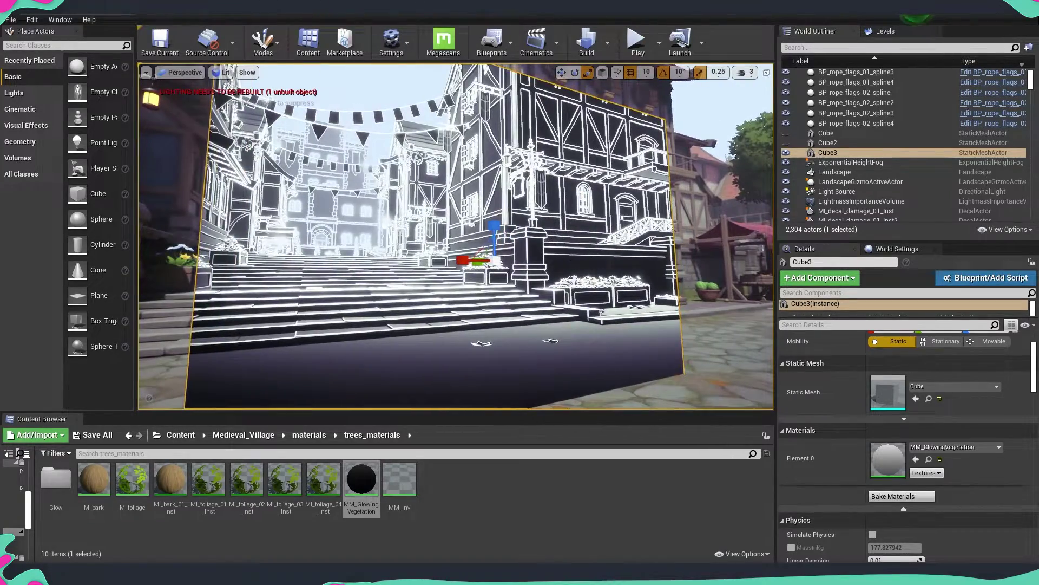
{"action": "right_click_drag", "start_coordinate": [544, 239], "coordinate": [550, 246]}
{"action": "key", "text": "w"}
{"action": "mouse_move", "coordinate": [614, 269]}
{"action": "right_mouse_down"}
{"action": "mouse_move", "coordinate": [601, 269]}
{"action": "mouse_move", "coordinate": [614, 270]}
{"action": "right_mouse_up"}
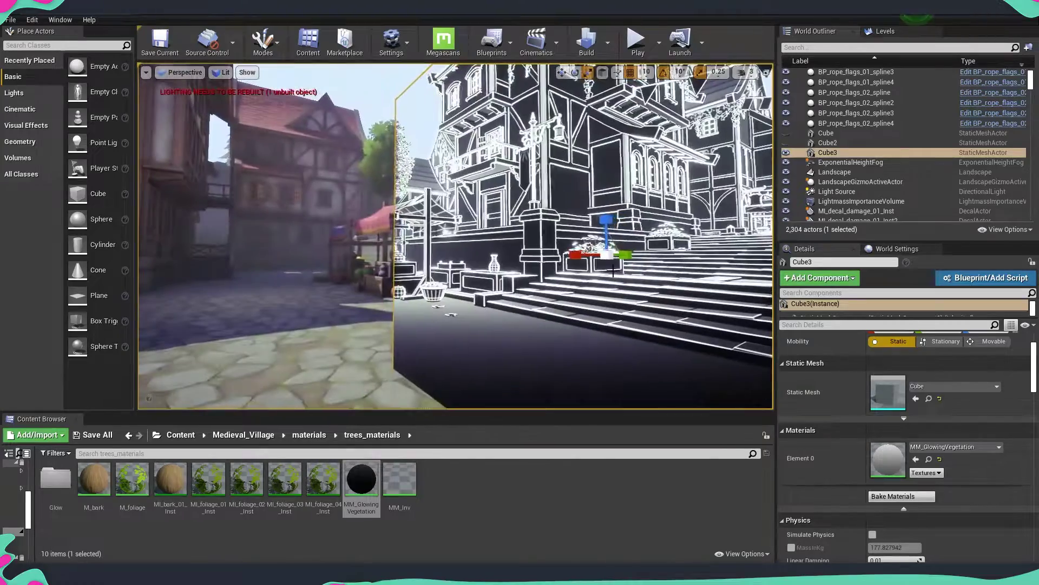
{"action": "key", "text": "d"}
{"action": "right_click_drag", "start_coordinate": [518, 259], "coordinate": [518, 189]}
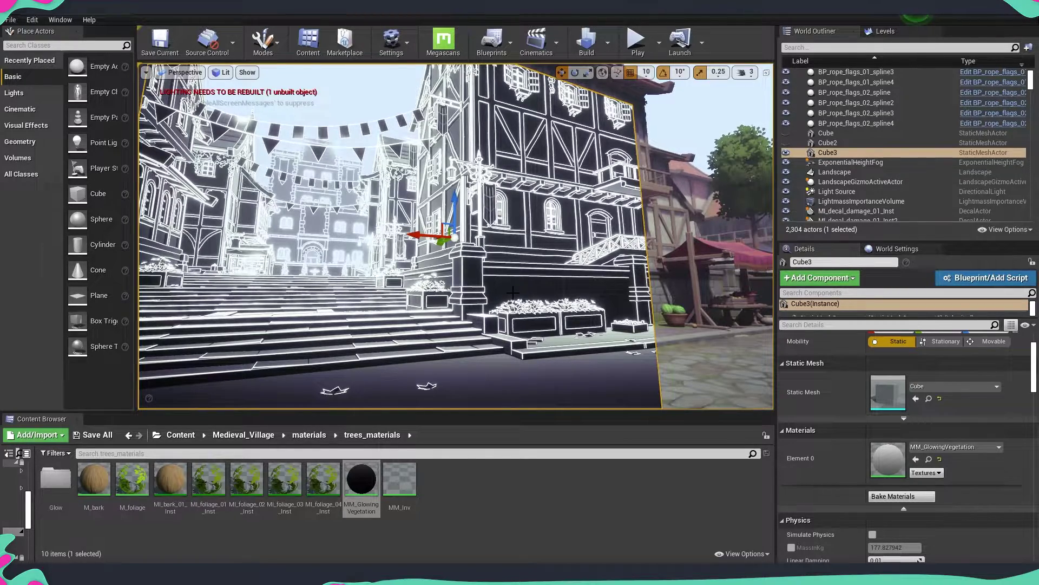
Delete the demonstration cube from the plaza
{"action": "mouse_move", "coordinate": [512, 292]}
{"action": "right_mouse_down"}
{"action": "mouse_move", "coordinate": [479, 318]}
{"action": "mouse_move", "coordinate": [472, 300]}
{"action": "mouse_move", "coordinate": [482, 282]}
{"action": "mouse_move", "coordinate": [508, 290]}
{"action": "right_mouse_up"}
{"action": "key", "text": "s"}
{"action": "key", "text": "Delete"}
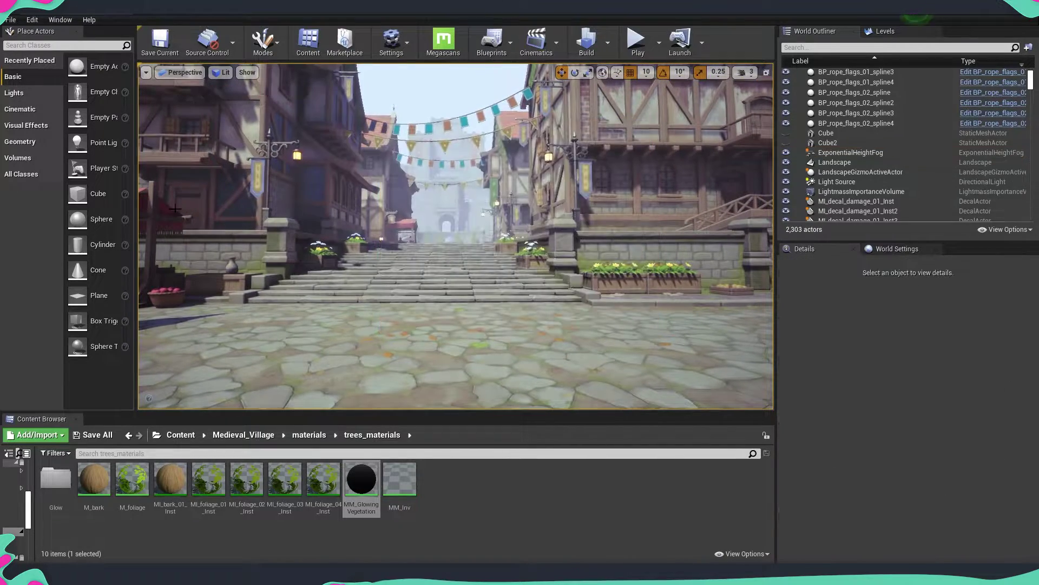
Place a new basic sphere above the plaza in front of the steps and enlarge it
{"action": "left_click_drag", "start_coordinate": [78, 219], "coordinate": [389, 243]}
{"action": "key", "text": "r"}
{"action": "key", "text": "ctrl+z"}
Create a new material named MM_EffectOutline in the Glow folder
{"action": "double_click", "coordinate": [58, 482]}
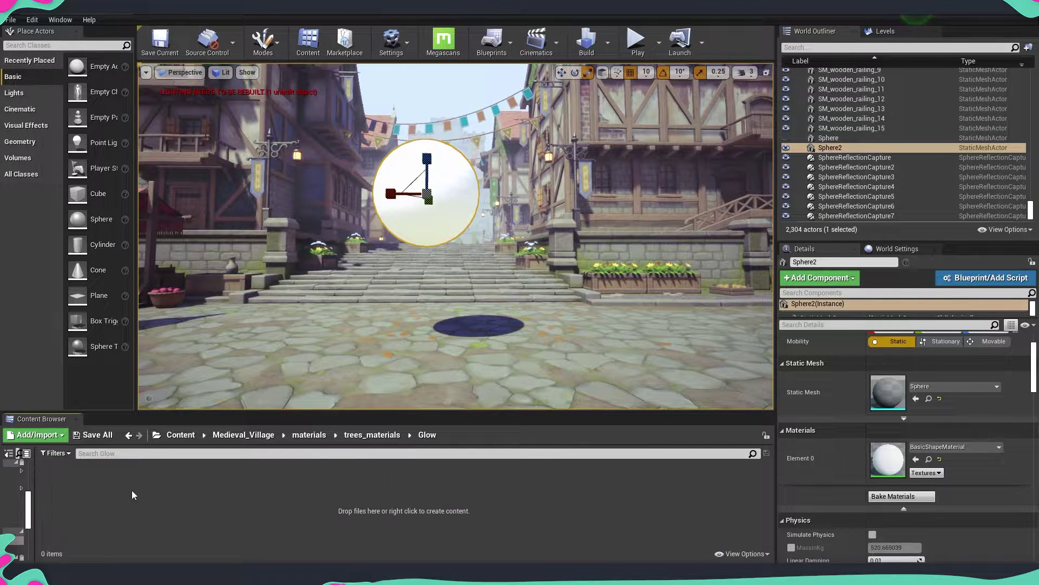
{"action": "right_click", "coordinate": [181, 491]}
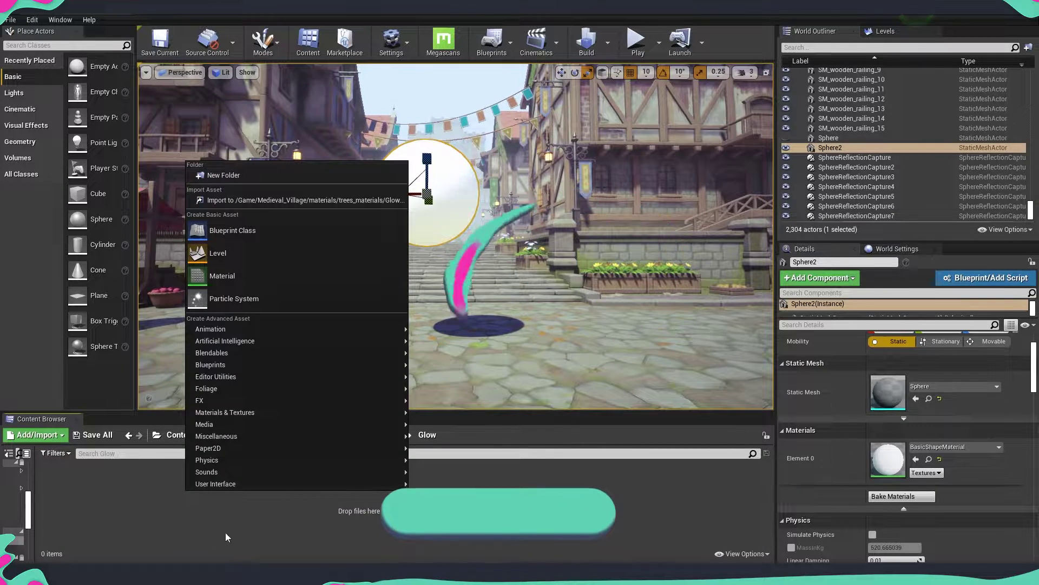
{"action": "left_click", "coordinate": [242, 275]}
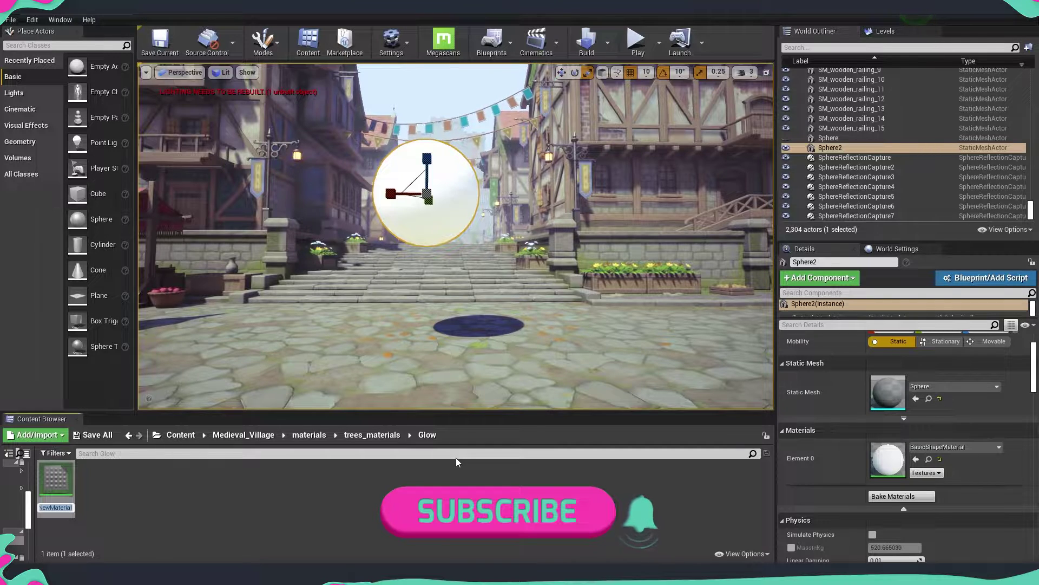
{"action": "type", "text": "MM_"}
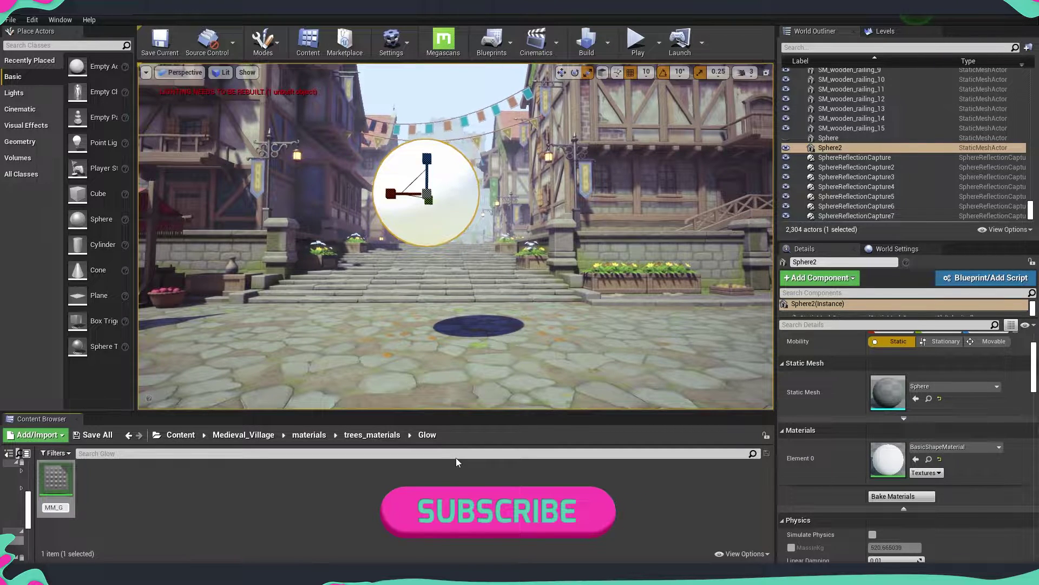
{"action": "type", "text": "Effect"}
{"action": "key", "text": "Return"}
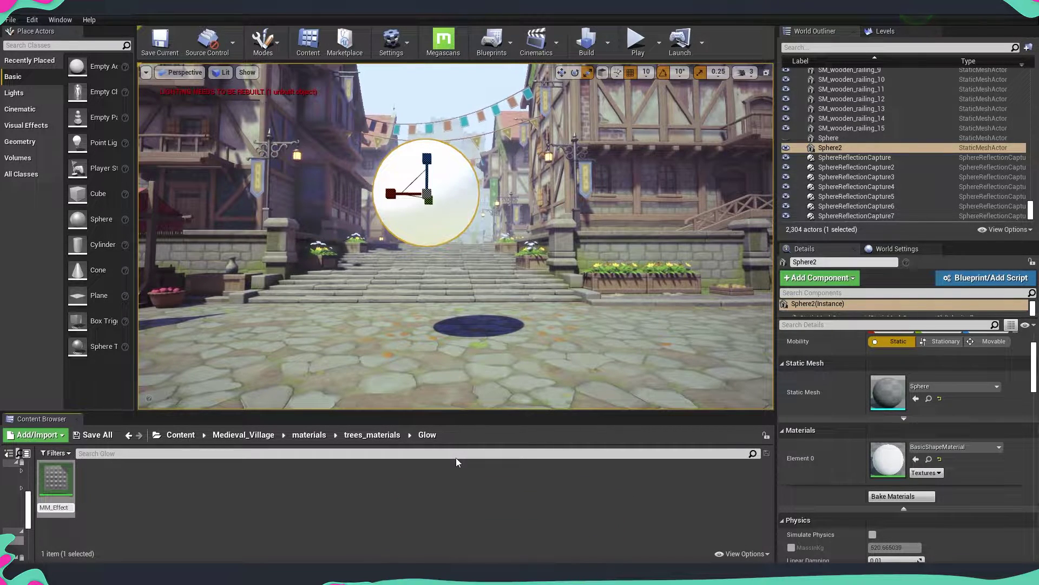
{"action": "type", "text": "Outline"}
{"action": "key", "text": "Return"}
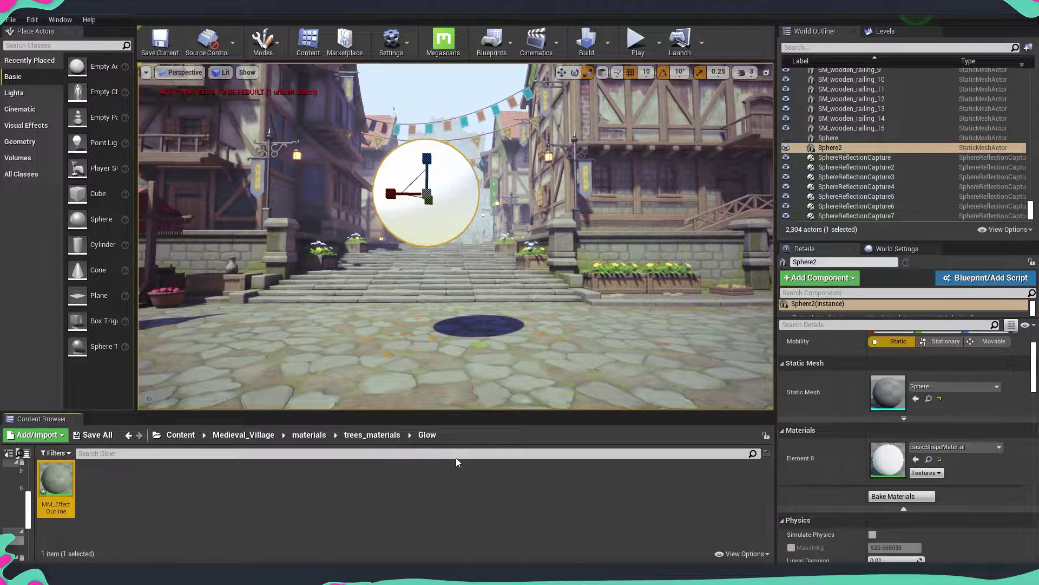
Open the MM_EffectOutline material for editing and set its blend mode to Translucent
{"action": "double_click", "coordinate": [66, 482]}
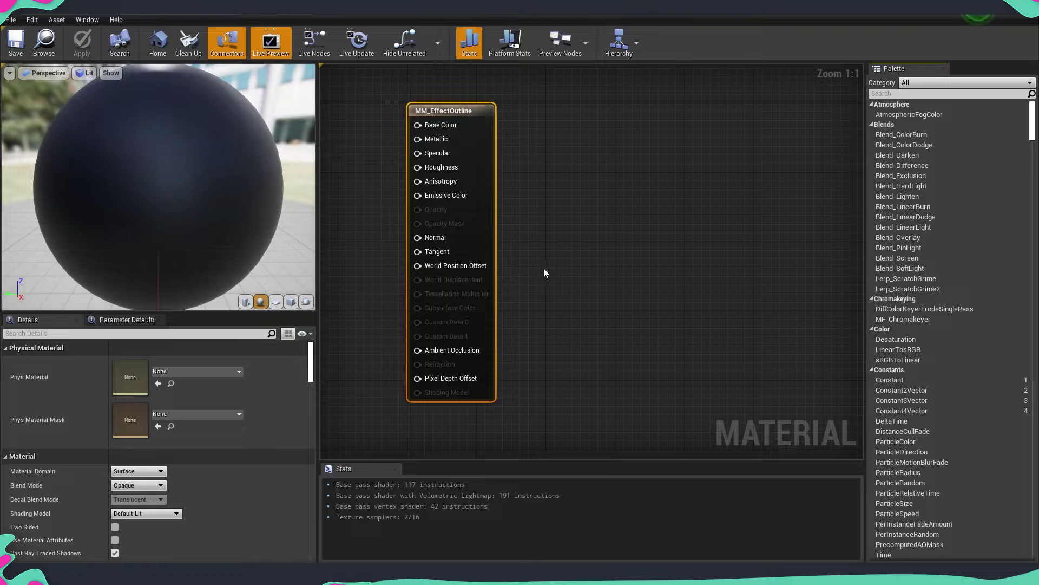
{"action": "scroll", "coordinate": [544, 268], "scroll_direction": "down", "scroll_amount": 1}
{"action": "right_click_drag", "start_coordinate": [355, 244], "coordinate": [531, 249]}
{"action": "left_click", "coordinate": [441, 321]}
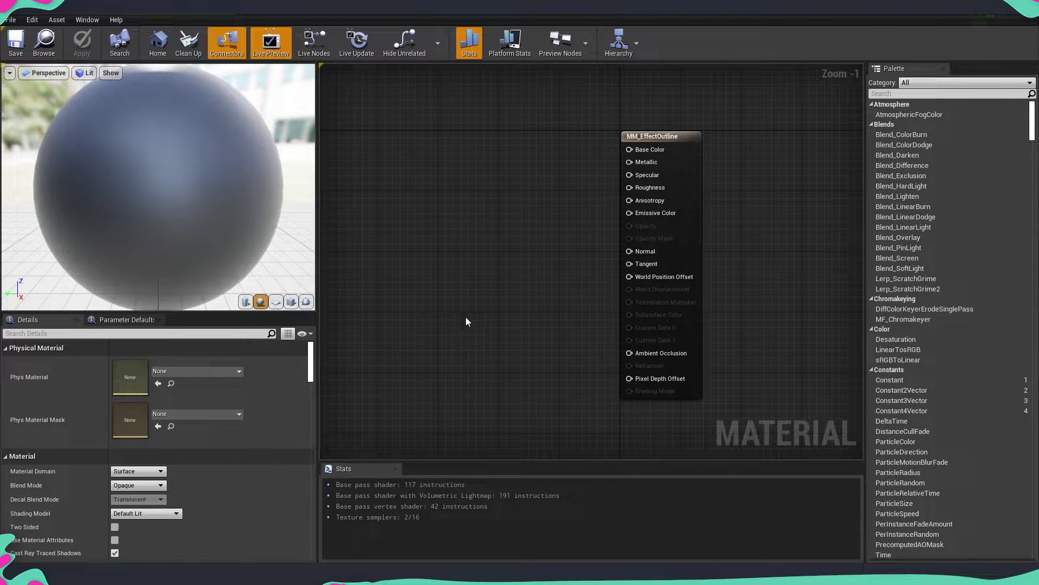
{"action": "right_click_drag", "start_coordinate": [580, 211], "coordinate": [638, 219]}
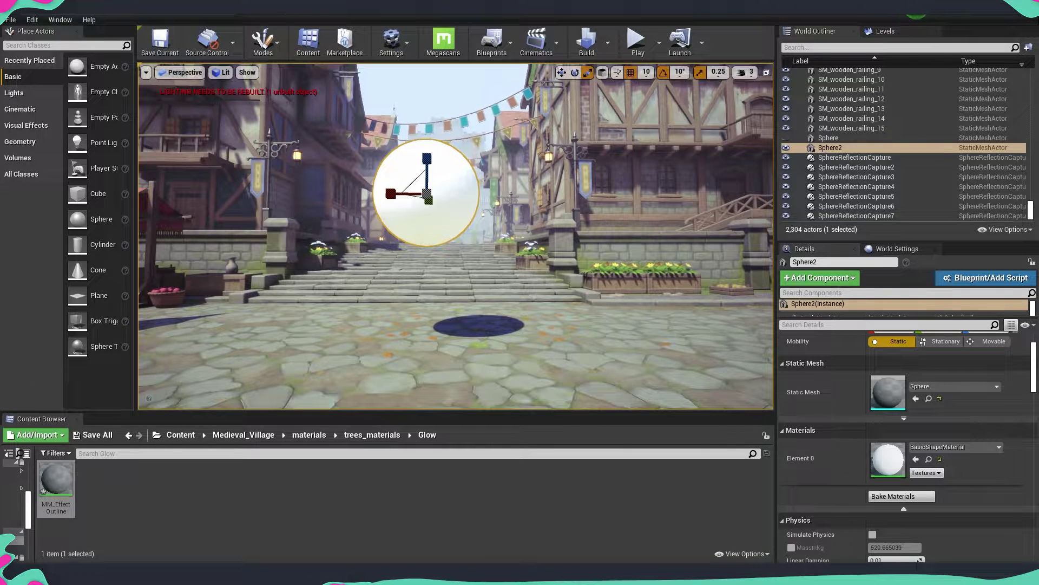
{"action": "left_click", "coordinate": [239, 8]}
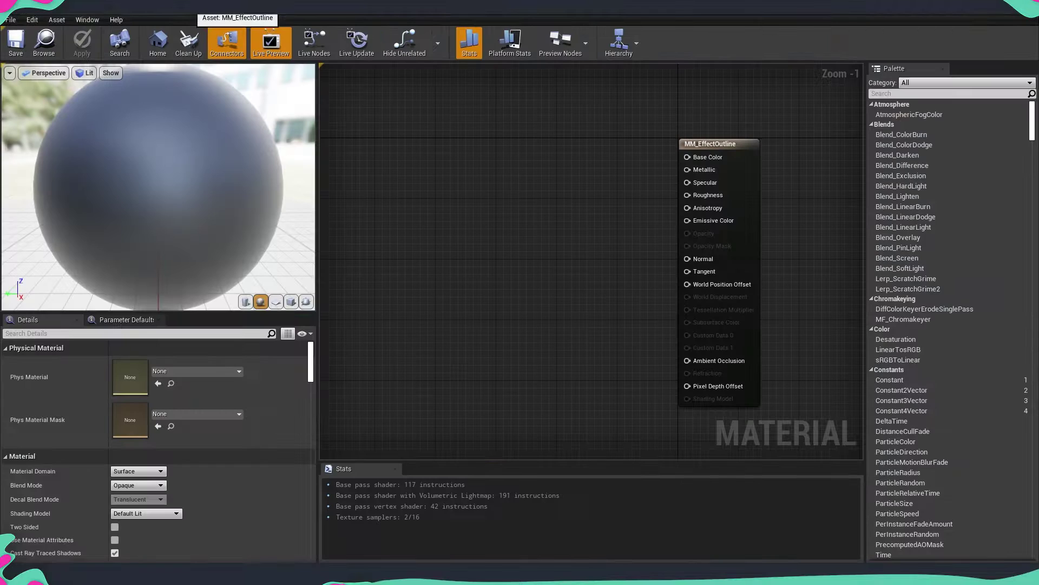
{"action": "left_click", "coordinate": [136, 487]}
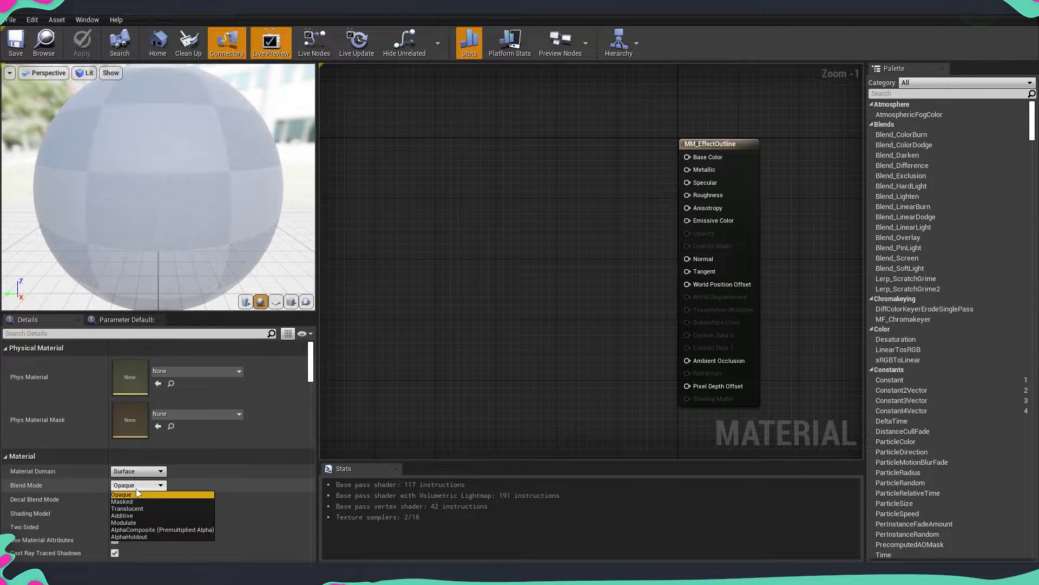
{"action": "left_click", "coordinate": [131, 508]}
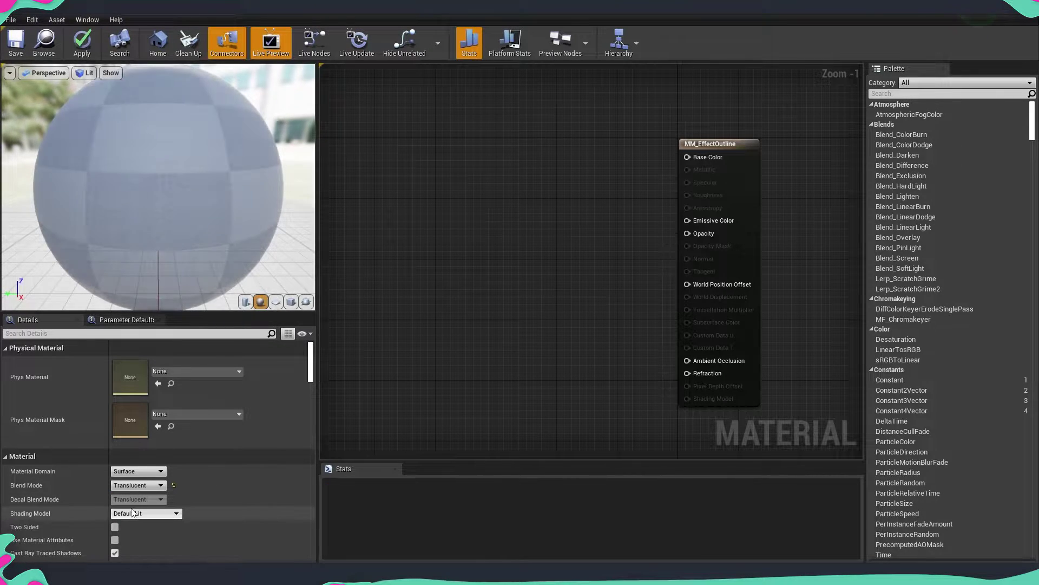
Add a SceneTexelSize node to the material graph and place it in the empty area before the material output node
{"action": "right_click_drag", "start_coordinate": [557, 297], "coordinate": [613, 295]}
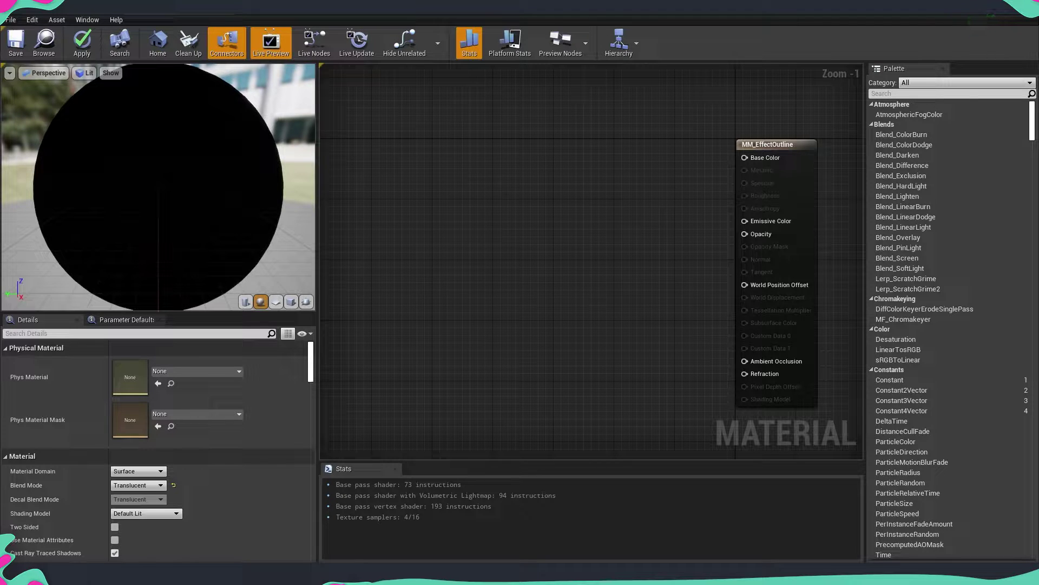
{"action": "right_click_drag", "start_coordinate": [493, 301], "coordinate": [511, 278]}
{"action": "right_click", "coordinate": [446, 268]}
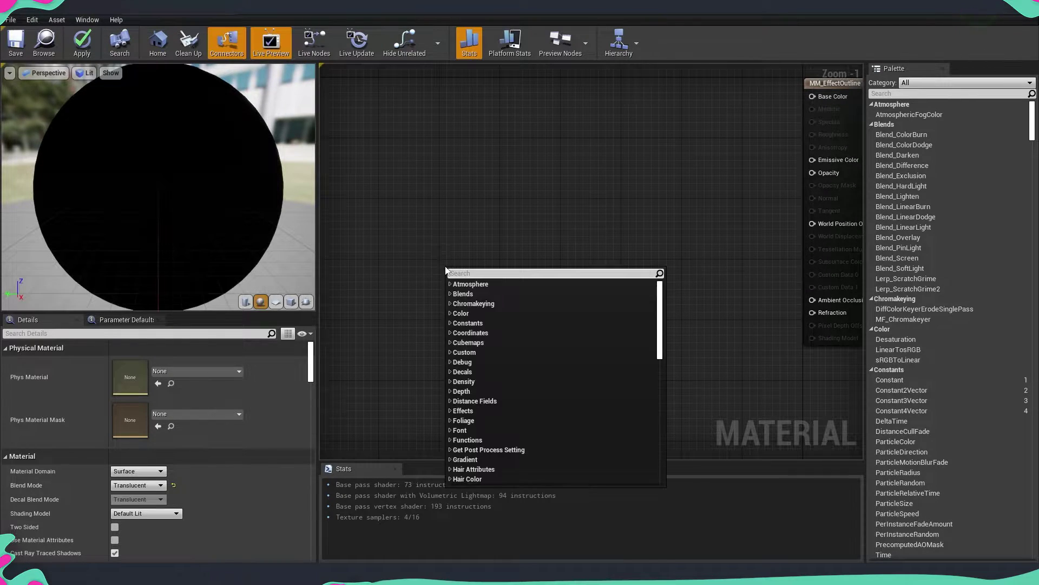
{"action": "type", "text": "scene"}
{"action": "left_click", "coordinate": [475, 304]}
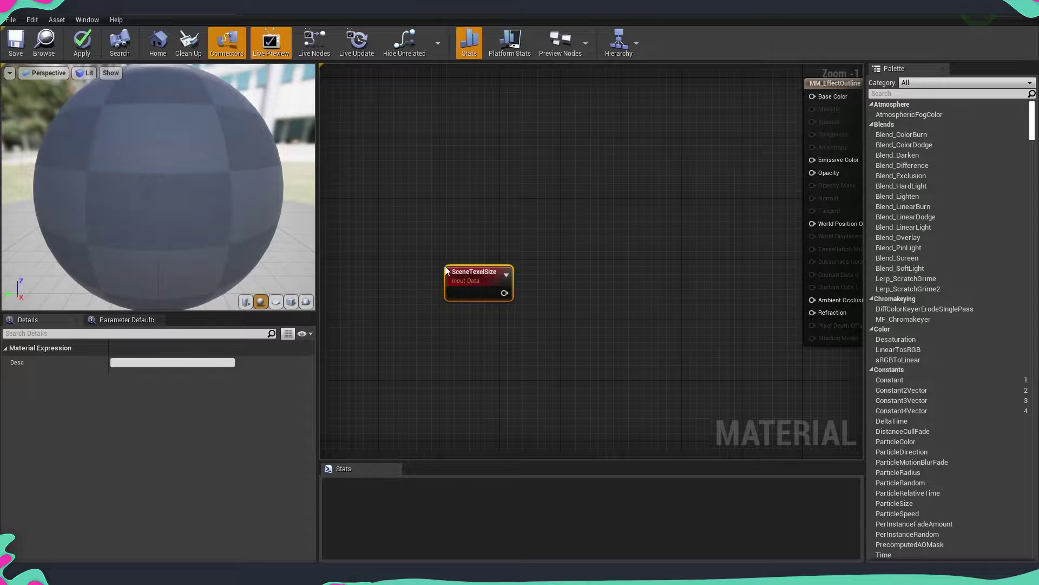
{"action": "left_click_drag", "start_coordinate": [475, 247], "coordinate": [476, 224]}
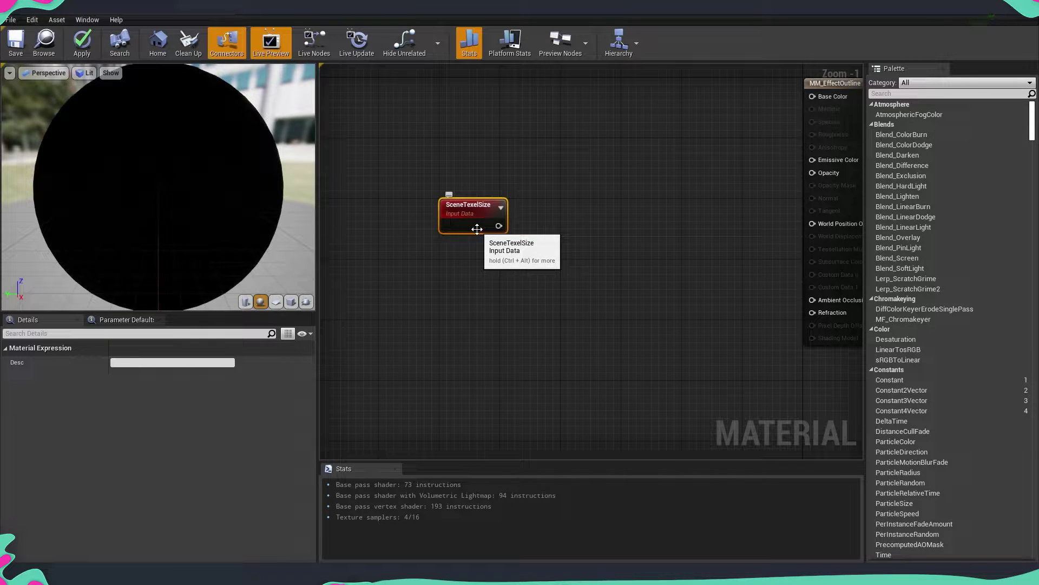
{"action": "mouse_move", "coordinate": [552, 243]}
{"action": "right_mouse_down"}
{"action": "mouse_move", "coordinate": [598, 258]}
{"action": "mouse_move", "coordinate": [558, 243]}
{"action": "right_mouse_up"}
{"action": "right_click", "coordinate": [466, 287]}
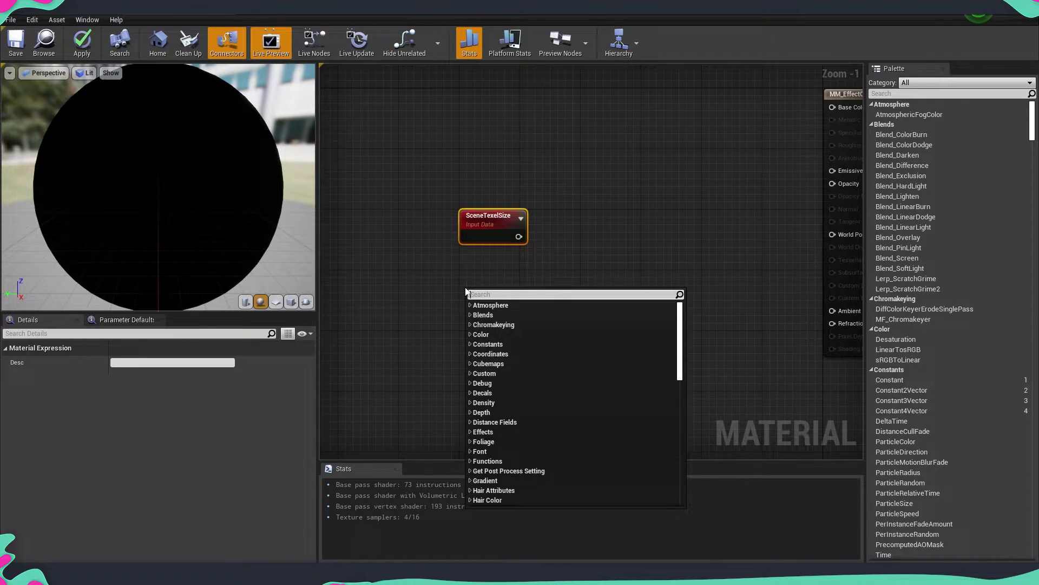
{"action": "left_click", "coordinate": [459, 260]}
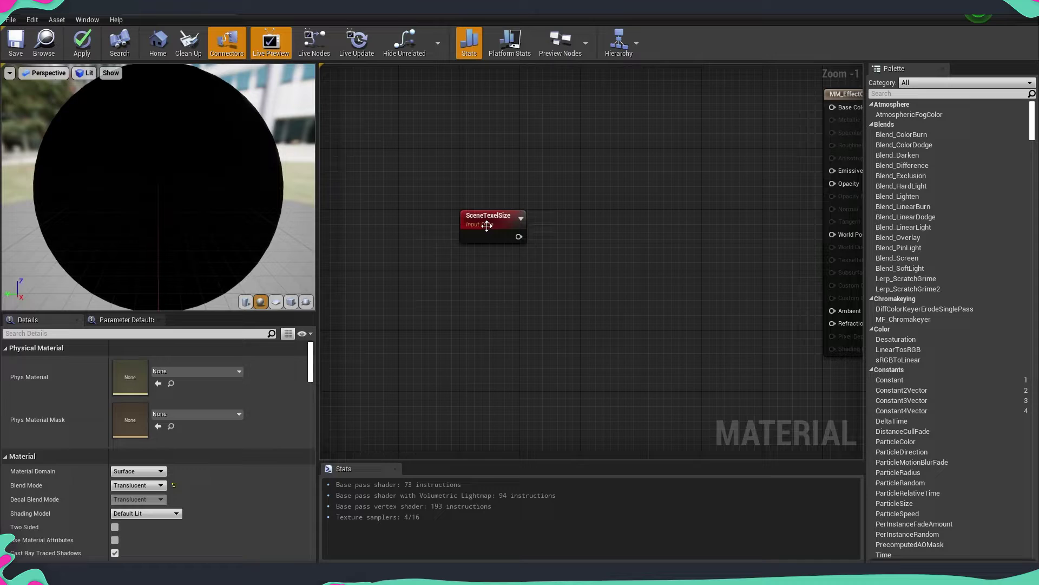
Add a Multiply node beside SceneTexelSize and connect the SceneTexelSize output to its A input
{"action": "left_click", "coordinate": [490, 227]}
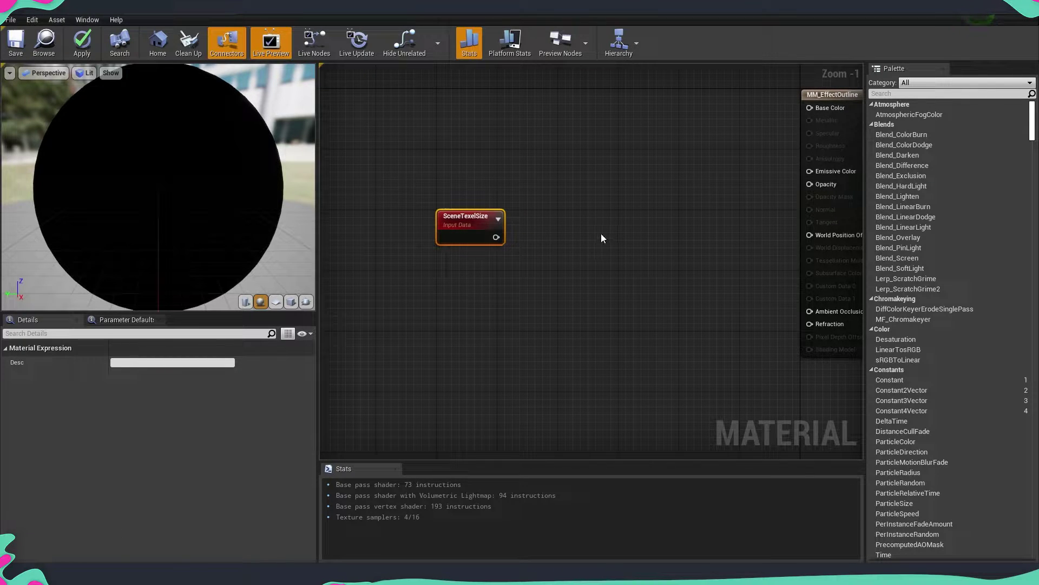
{"action": "key", "text": "m"}
{"action": "left_click", "coordinate": [558, 235]}
{"action": "right_click_drag", "start_coordinate": [517, 296], "coordinate": [582, 284]}
{"action": "left_click_drag", "start_coordinate": [644, 233], "coordinate": [561, 225]}
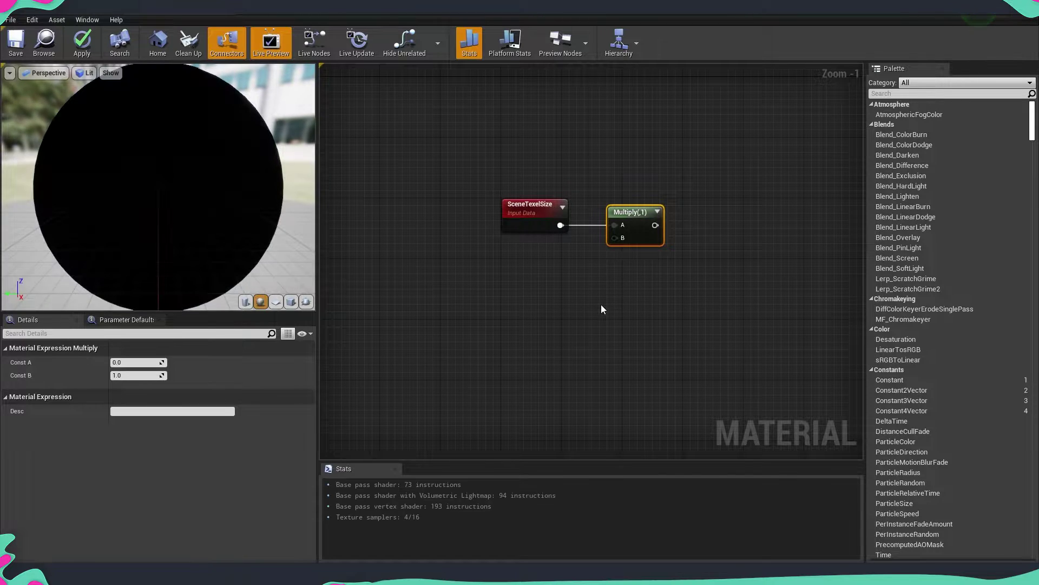
Move the connected SceneTexelSize and Multiply nodes together farther away from the material output node
{"action": "left_click_drag", "start_coordinate": [458, 148], "coordinate": [757, 295]}
{"action": "left_click_drag", "start_coordinate": [626, 212], "coordinate": [591, 236]}
{"action": "scroll", "coordinate": [617, 288], "scroll_direction": "down", "scroll_amount": 2}
{"action": "right_click_drag", "start_coordinate": [667, 284], "coordinate": [636, 261]}
{"action": "left_click_drag", "start_coordinate": [570, 225], "coordinate": [552, 249]}
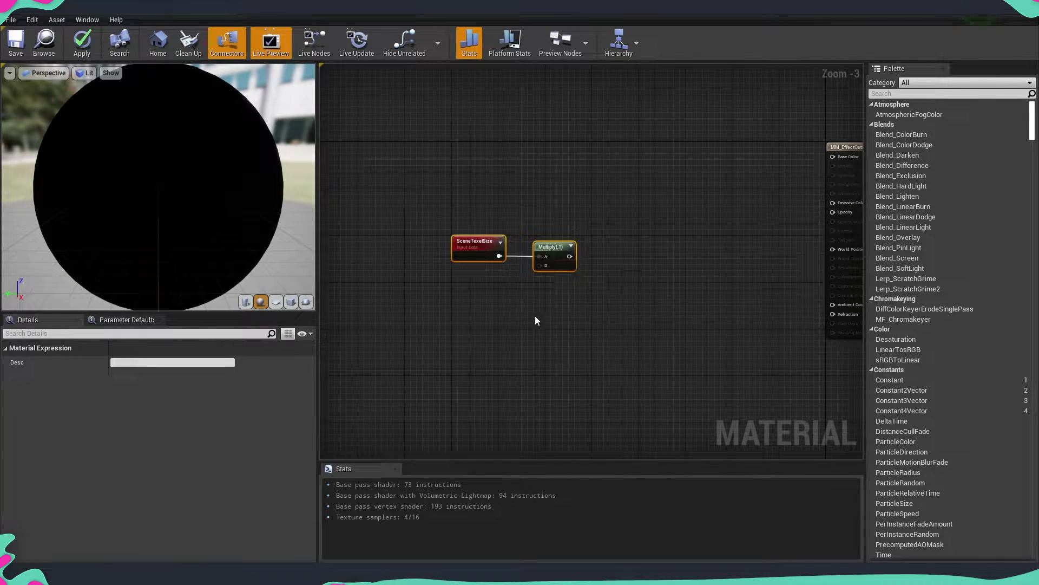
{"action": "left_click", "coordinate": [524, 275]}
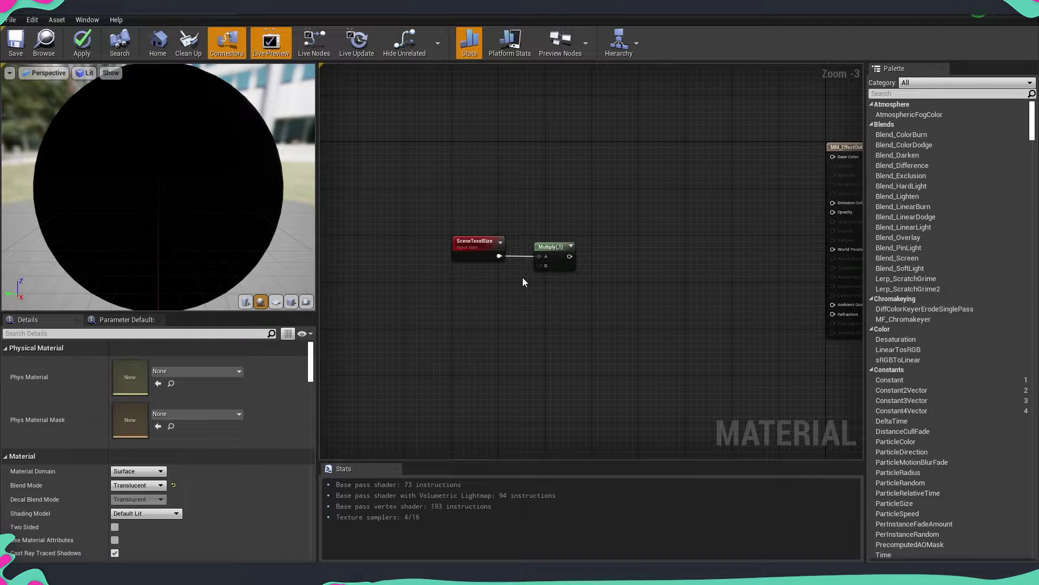
{"action": "left_click_drag", "start_coordinate": [436, 174], "coordinate": [612, 357]}
{"action": "left_click", "coordinate": [523, 317]}
Add a ScreenPosition node to the graph directly beneath the SceneTexelSize node
{"action": "right_click", "coordinate": [499, 315]}
{"action": "type", "text": "screne"}
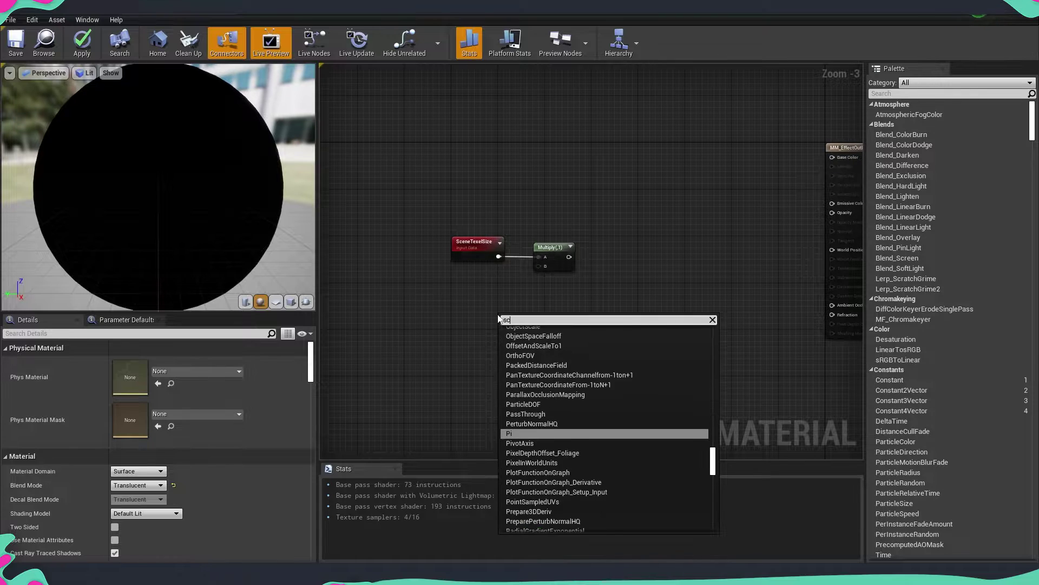
{"action": "key", "text": "BackSpace"}
{"action": "key", "text": "BackSpace"}
{"action": "type", "text": "enpo"}
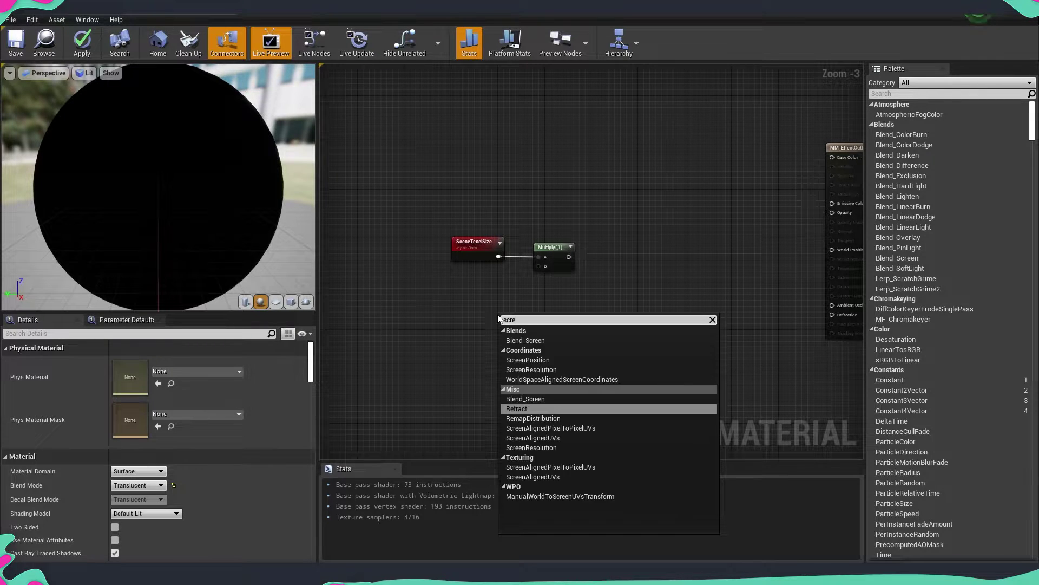
{"action": "key", "text": "Return"}
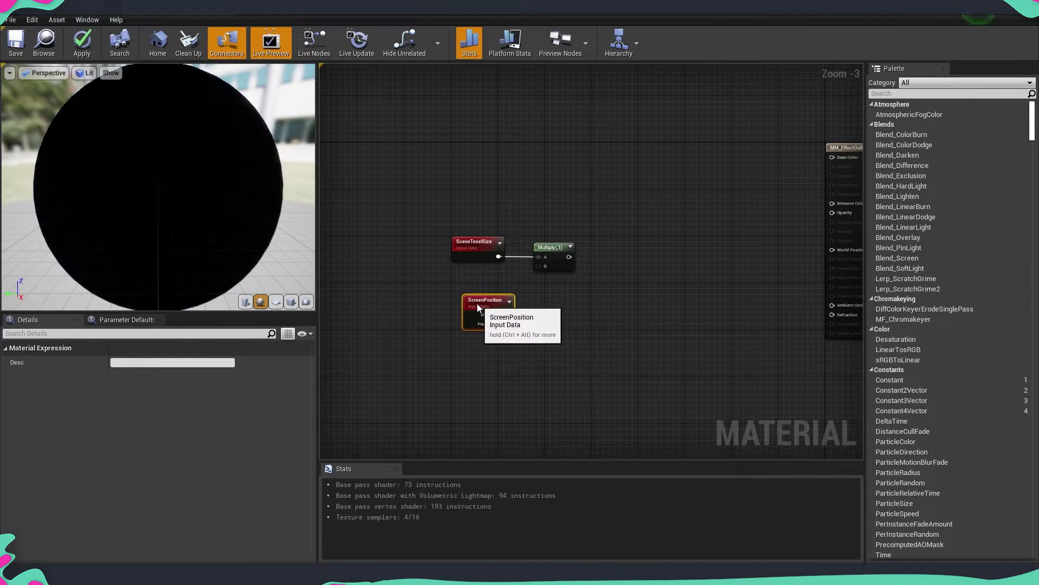
{"action": "scroll", "coordinate": [471, 300], "scroll_direction": "up", "scroll_amount": 3}
{"action": "right_click_drag", "start_coordinate": [552, 329], "coordinate": [538, 339]}
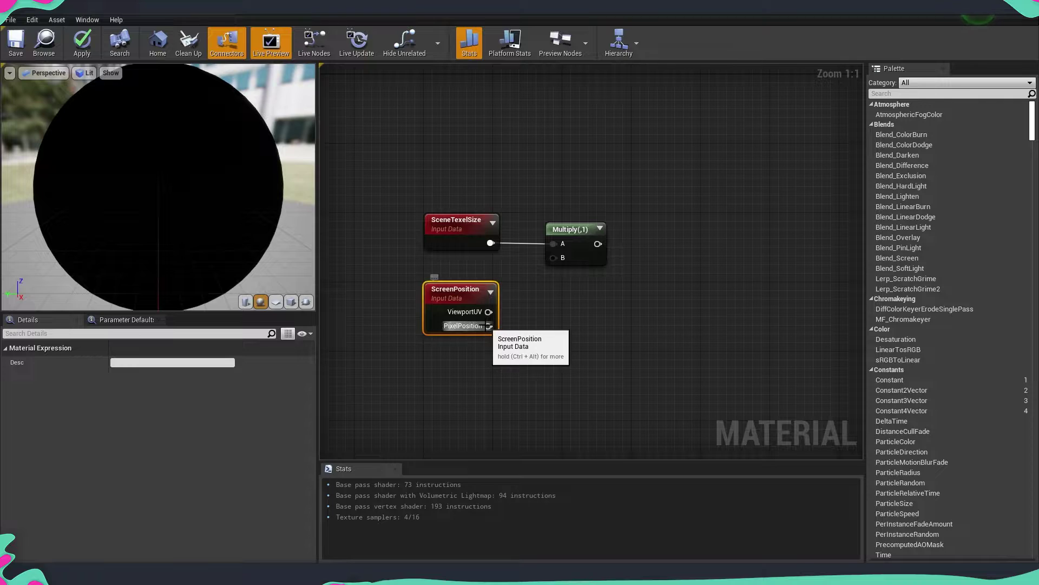
{"action": "right_click_drag", "start_coordinate": [574, 333], "coordinate": [543, 327]}
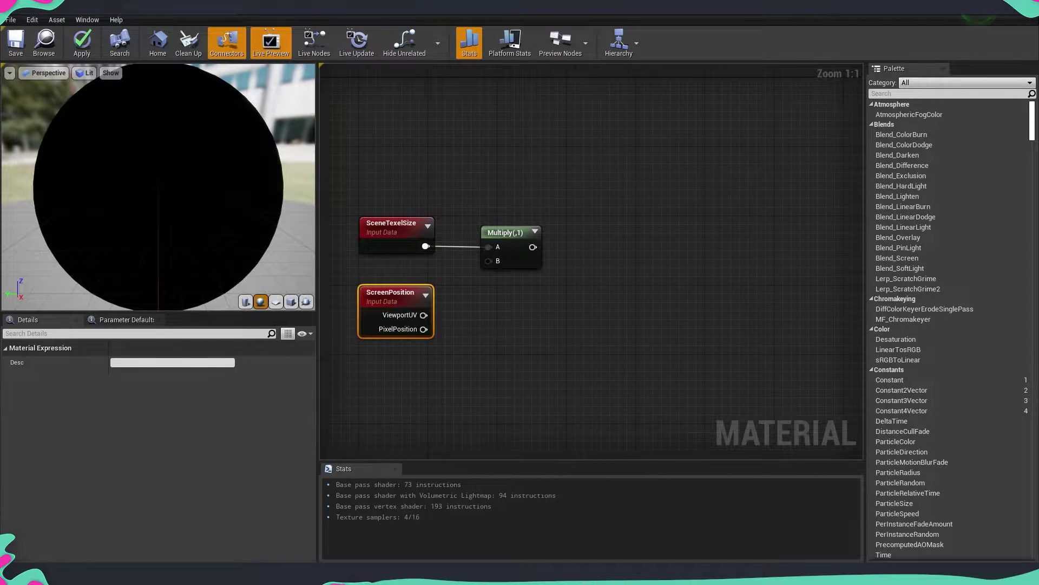
Add a ComponentMask node for the R and G channels, fed by the ScreenPosition node's ViewportUV output
{"action": "right_click", "coordinate": [506, 361]}
{"action": "key", "text": "Escape"}
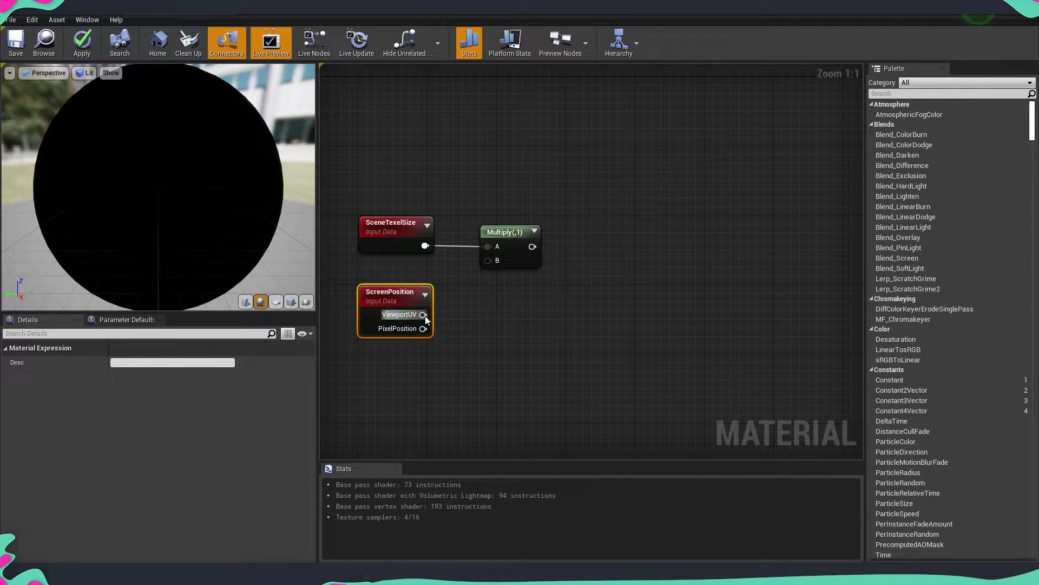
{"action": "left_click_drag", "start_coordinate": [423, 314], "coordinate": [490, 316]}
{"action": "type", "text": "mask"}
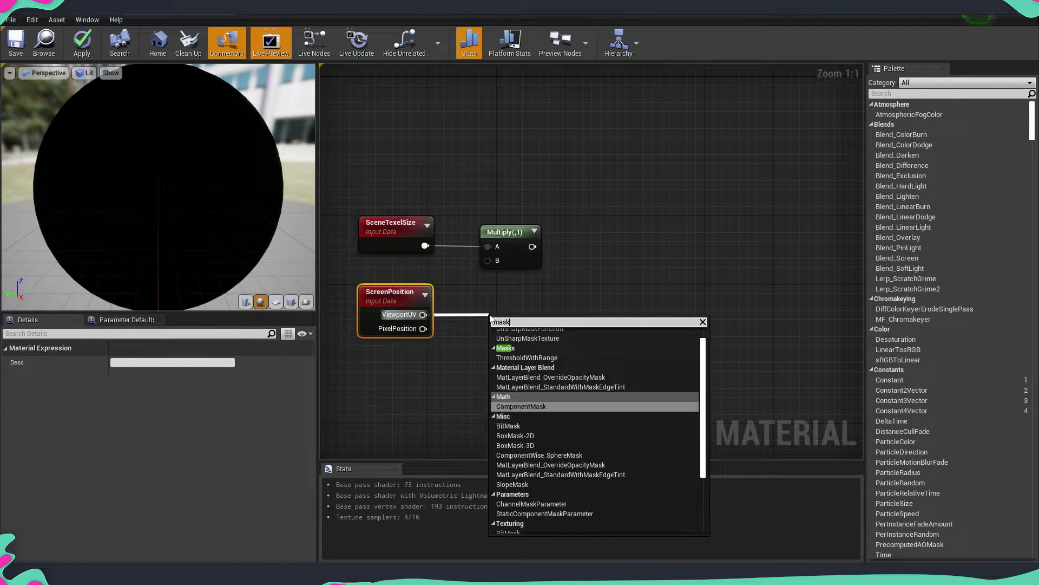
{"action": "key", "text": "Return"}
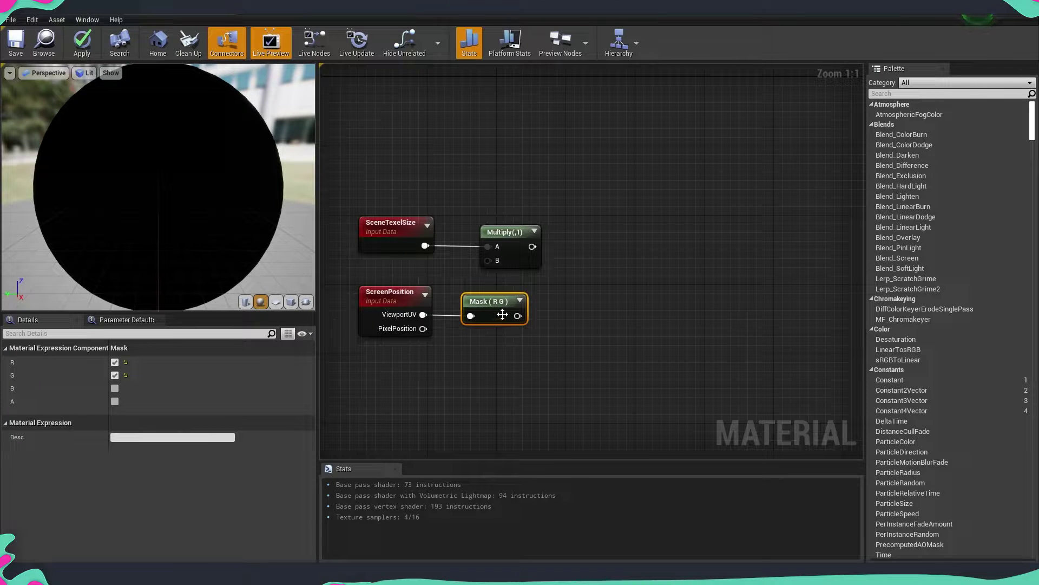
{"action": "right_click_drag", "start_coordinate": [595, 310], "coordinate": [549, 306]}
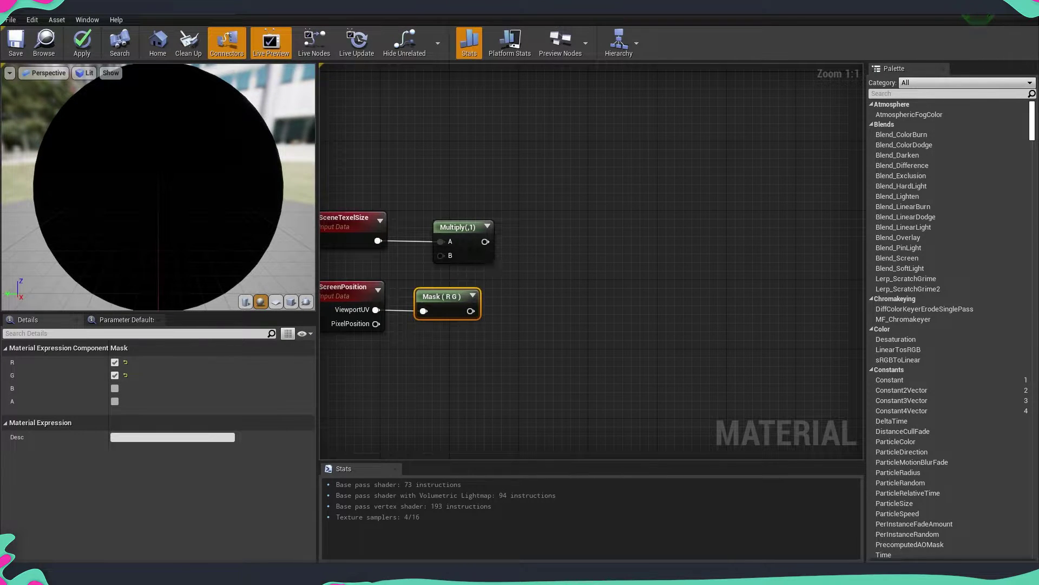
Create an Add node with the Multiply output connected to A and the Mask (R G) output connected to B
{"action": "left_click", "coordinate": [578, 273]}
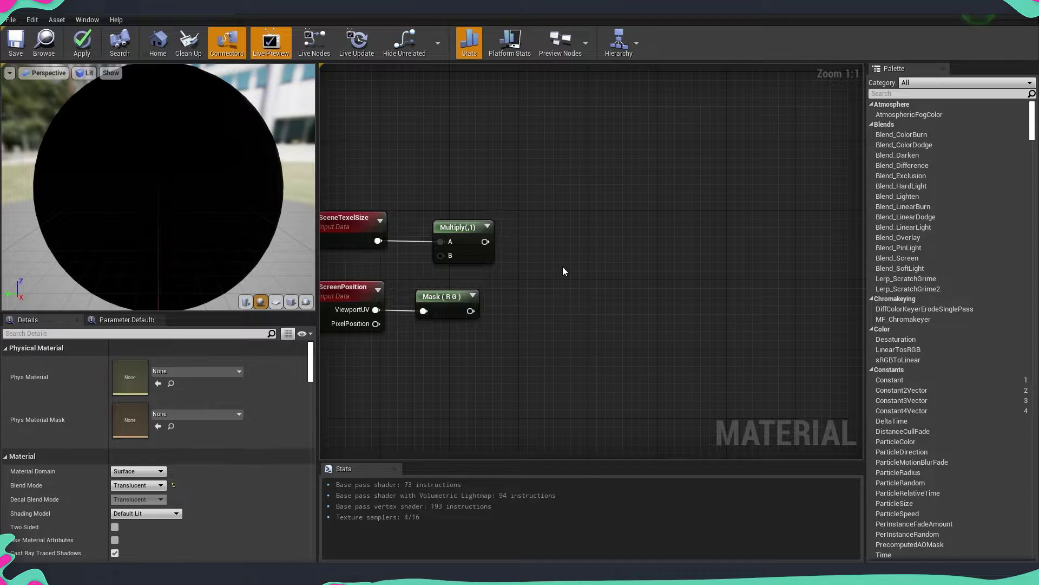
{"action": "left_click", "coordinate": [563, 267]}
{"action": "left_click_drag", "start_coordinate": [571, 288], "coordinate": [489, 243]}
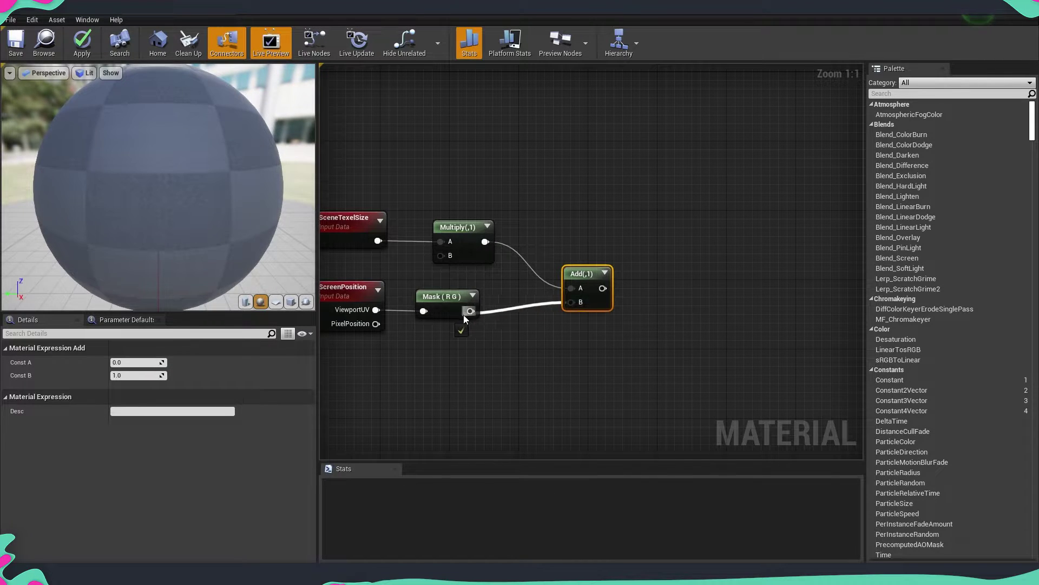
{"action": "left_click_drag", "start_coordinate": [465, 319], "coordinate": [465, 316]}
{"action": "right_click_drag", "start_coordinate": [699, 318], "coordinate": [616, 304]}
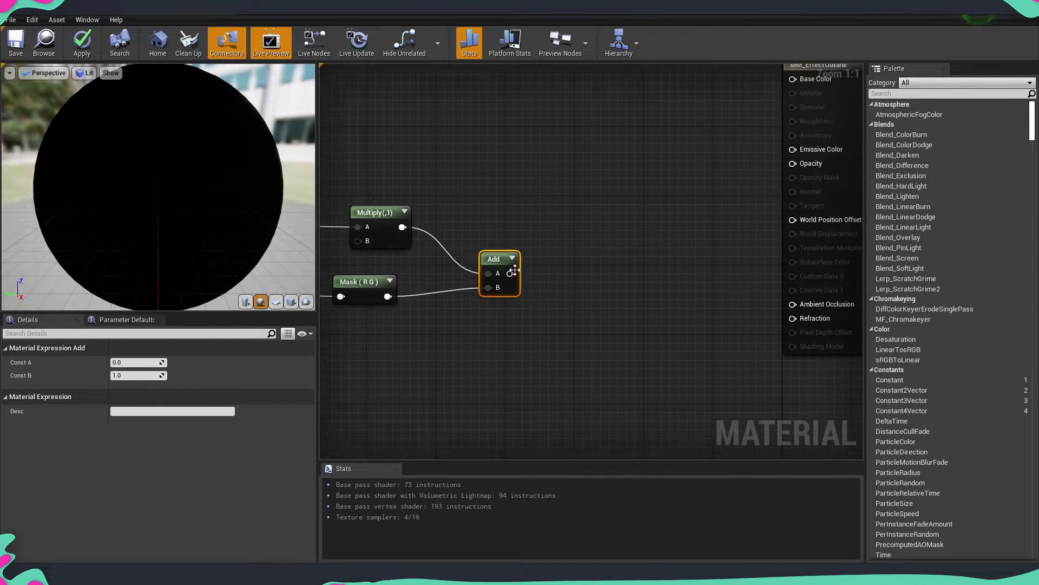
Align the Add node beside Multiply and connect its output to the UVs input of a new Scene Depth node
{"action": "left_click_drag", "start_coordinate": [493, 268], "coordinate": [537, 227]}
{"action": "type", "text": "scr"}
{"action": "key", "text": "BackSpace"}
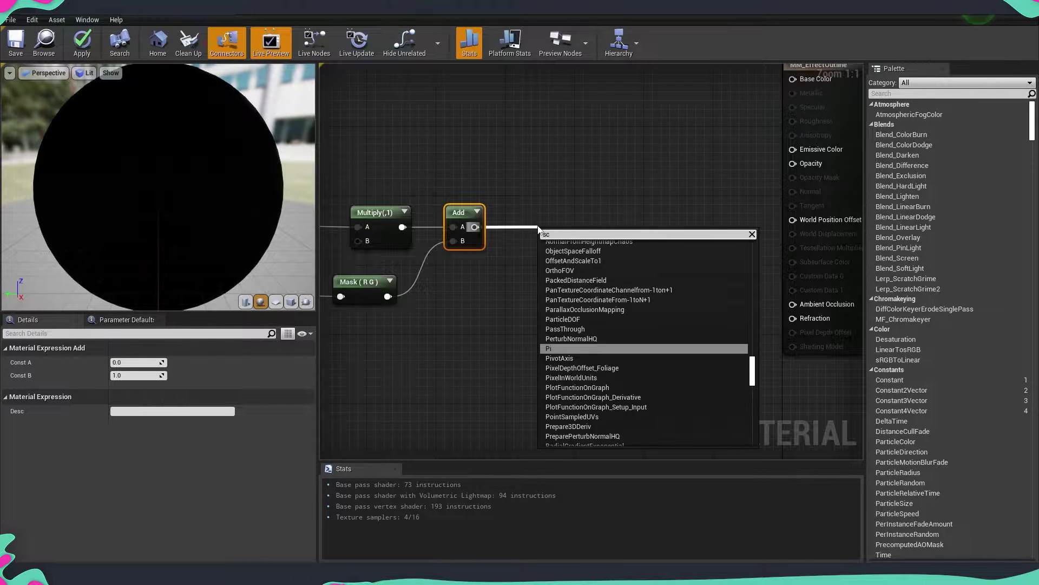
{"action": "type", "text": "ee"}
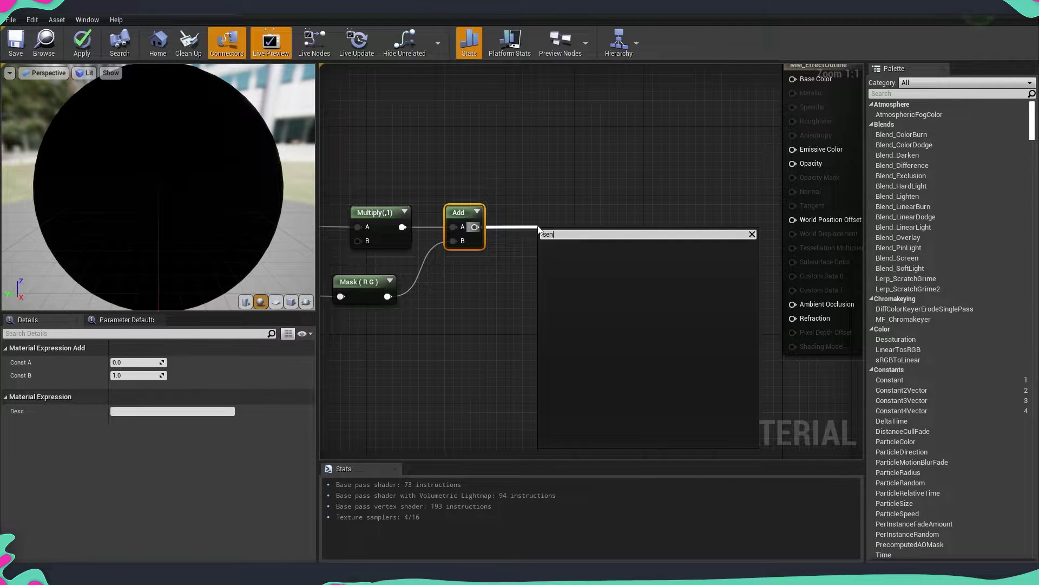
{"action": "key", "text": "Return"}
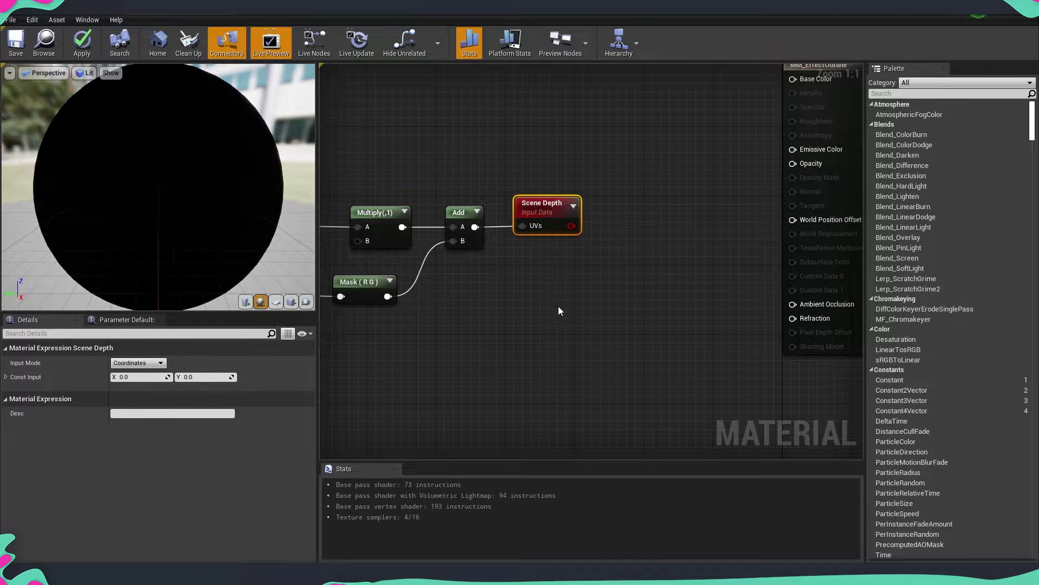
Select the whole six-node Scene Depth chain and move it farther away from the material output node
{"action": "right_click_drag", "start_coordinate": [557, 325], "coordinate": [718, 294]}
{"action": "scroll", "coordinate": [639, 311], "scroll_direction": "down", "scroll_amount": 3}
{"action": "left_click_drag", "start_coordinate": [484, 187], "coordinate": [768, 339]}
{"action": "left_click_drag", "start_coordinate": [713, 215], "coordinate": [672, 232]}
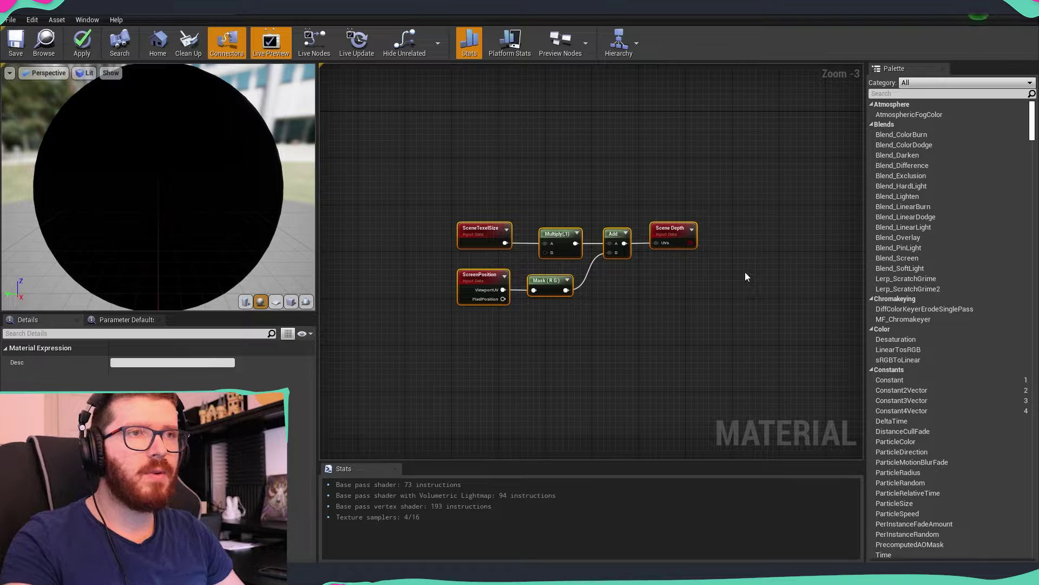
Connect the Scene Depth output to the material's Emissive Color input and inspect the result in the preview
{"action": "right_click_drag", "start_coordinate": [745, 272], "coordinate": [595, 264]}
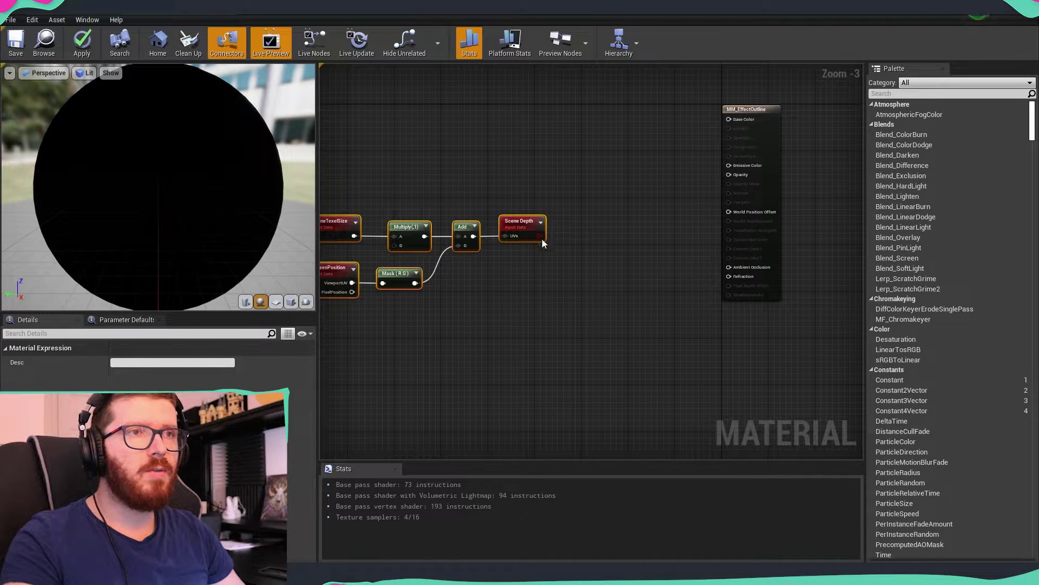
{"action": "left_click_drag", "start_coordinate": [541, 236], "coordinate": [727, 166]}
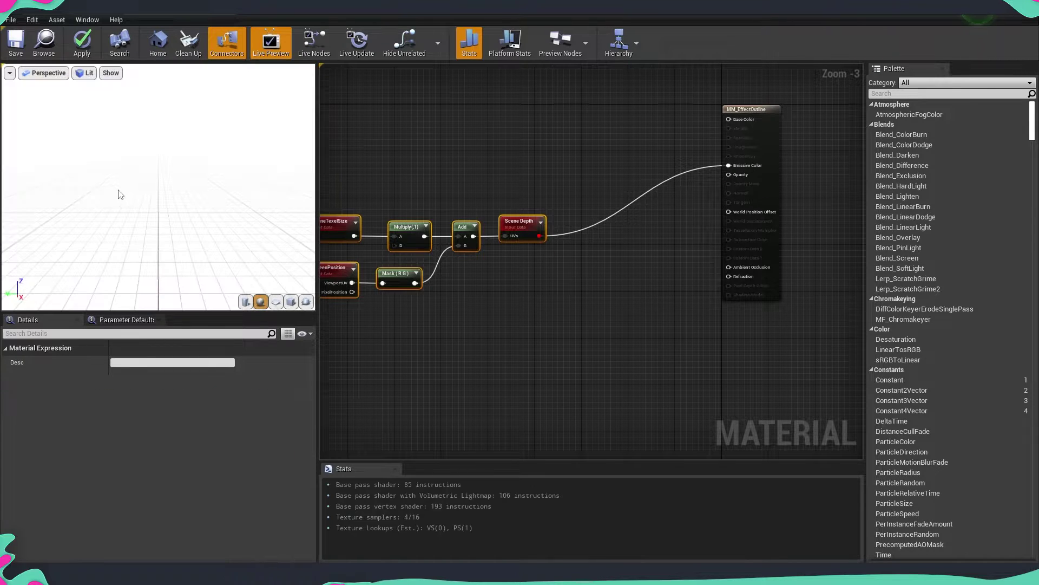
{"action": "mouse_move", "coordinate": [118, 195]}
{"action": "left_mouse_down"}
{"action": "mouse_move", "coordinate": [167, 152]}
{"action": "mouse_move", "coordinate": [129, 196]}
{"action": "left_mouse_up"}
{"action": "right_click_drag", "start_coordinate": [430, 202], "coordinate": [495, 204]}
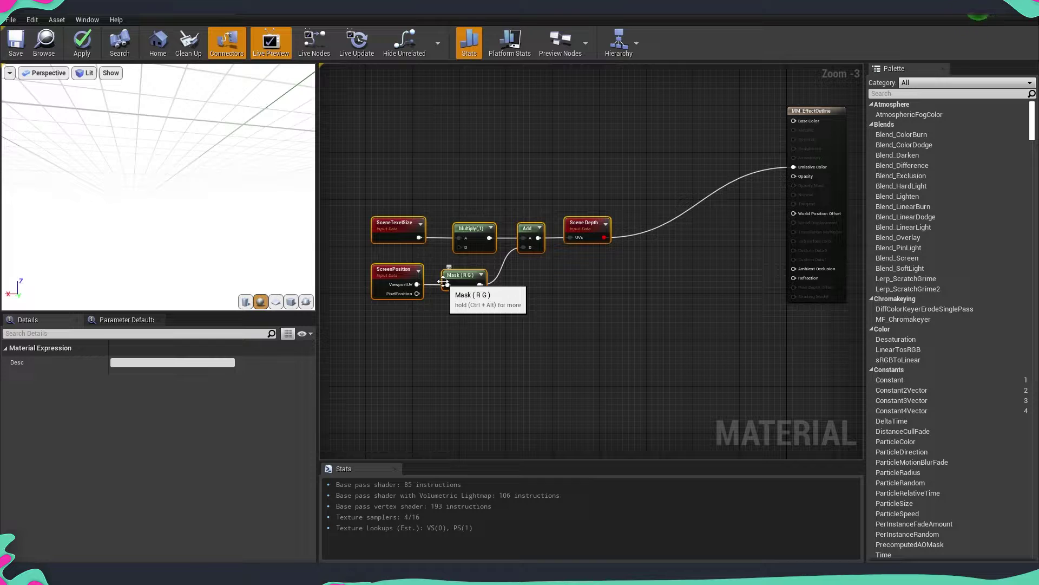
{"action": "right_click_drag", "start_coordinate": [422, 277], "coordinate": [509, 280]}
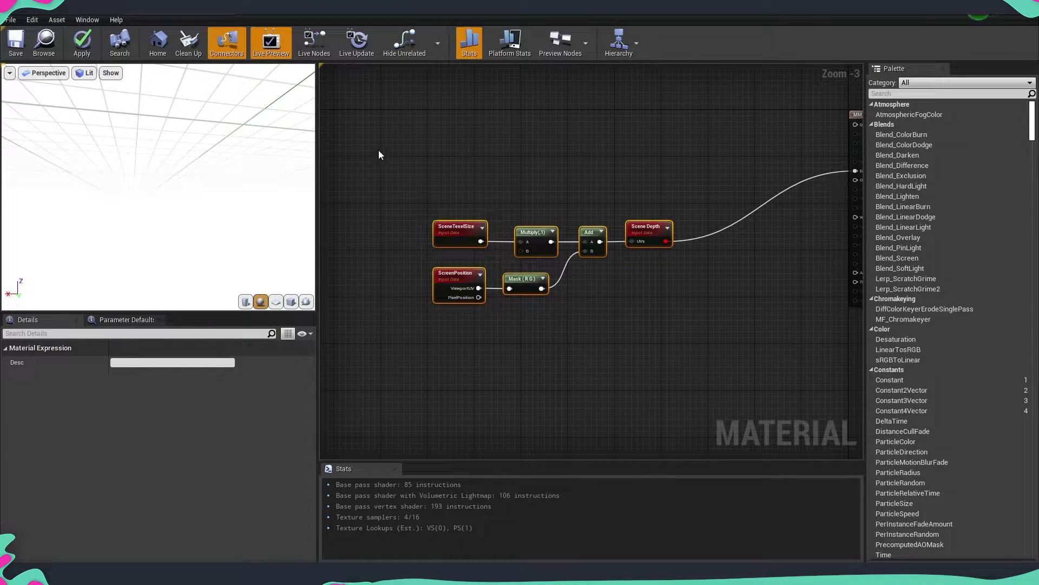
Duplicate the six-node Scene Depth chain three times and stack the copies in alignment below the original
{"action": "left_click_drag", "start_coordinate": [379, 151], "coordinate": [668, 372]}
{"action": "right_click_drag", "start_coordinate": [668, 372], "coordinate": [668, 360]}
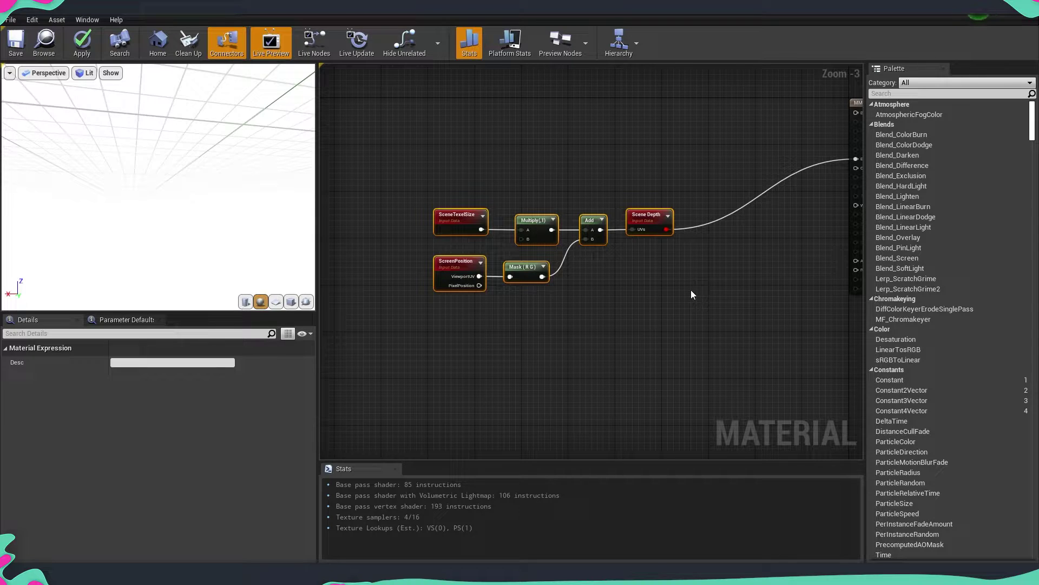
{"action": "right_click_drag", "start_coordinate": [625, 295], "coordinate": [648, 269]}
{"action": "key", "text": "ctrl+c"}
{"action": "key", "text": "ctrl+v"}
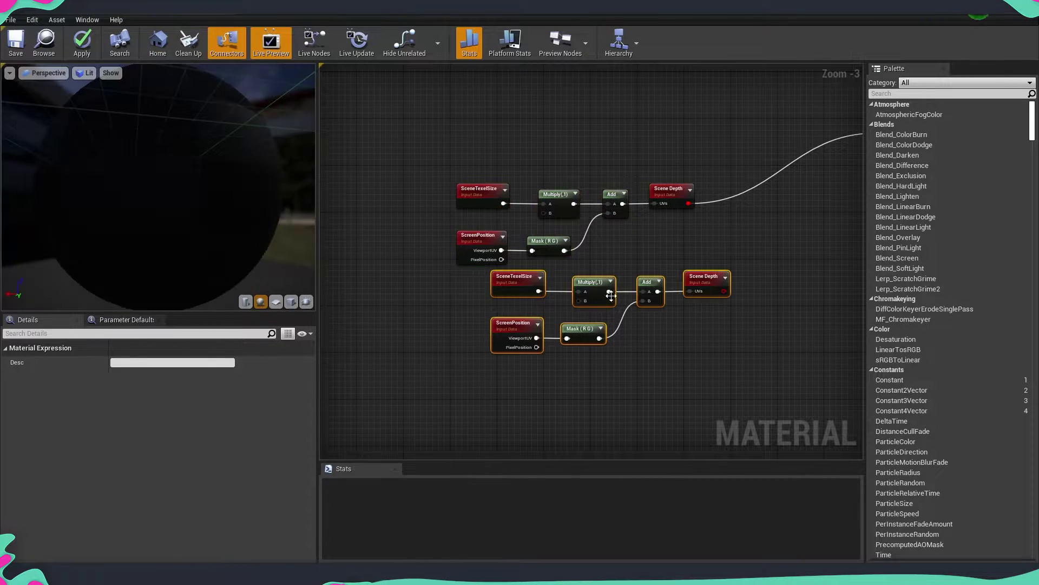
{"action": "left_click_drag", "start_coordinate": [594, 284], "coordinate": [559, 289]}
{"action": "right_click_drag", "start_coordinate": [594, 319], "coordinate": [606, 275]}
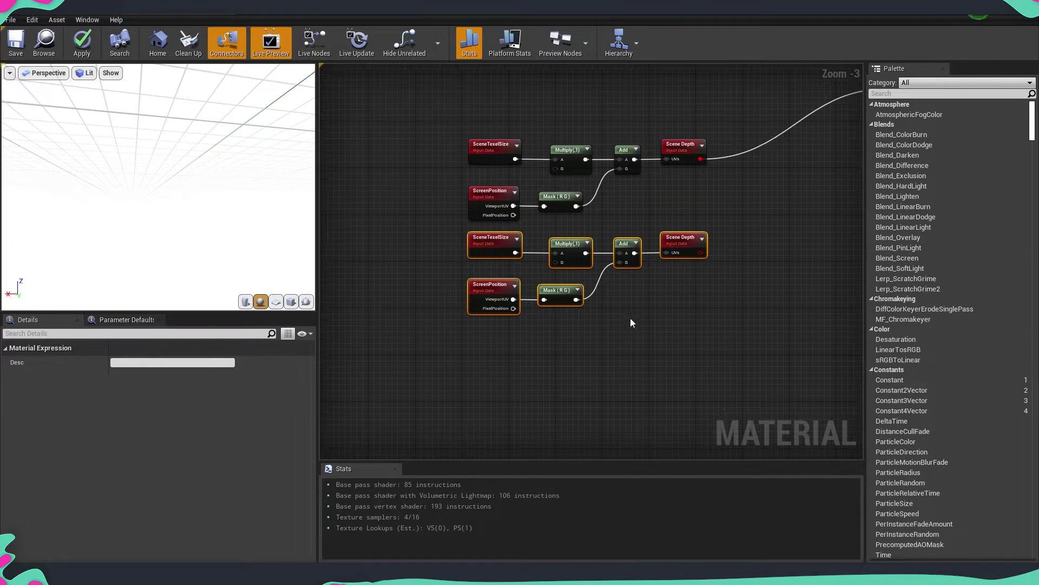
{"action": "key", "text": "ctrl+v"}
{"action": "left_click_drag", "start_coordinate": [674, 329], "coordinate": [563, 346]}
{"action": "right_click_drag", "start_coordinate": [657, 414], "coordinate": [678, 333]}
{"action": "key", "text": "ctrl+v"}
{"action": "left_click_drag", "start_coordinate": [678, 333], "coordinate": [578, 363]}
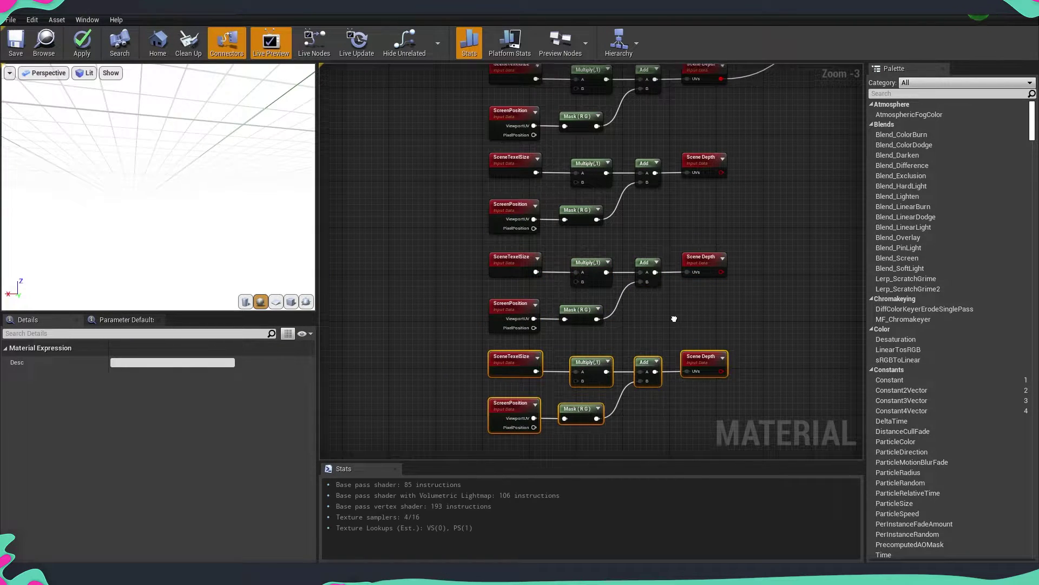
Add a BlurSampleOffsets node in the empty area before the stacked Scene Depth chains
{"action": "right_click_drag", "start_coordinate": [346, 169], "coordinate": [368, 213]}
{"action": "left_click", "coordinate": [369, 213]}
{"action": "right_click_drag", "start_coordinate": [350, 265], "coordinate": [426, 254]}
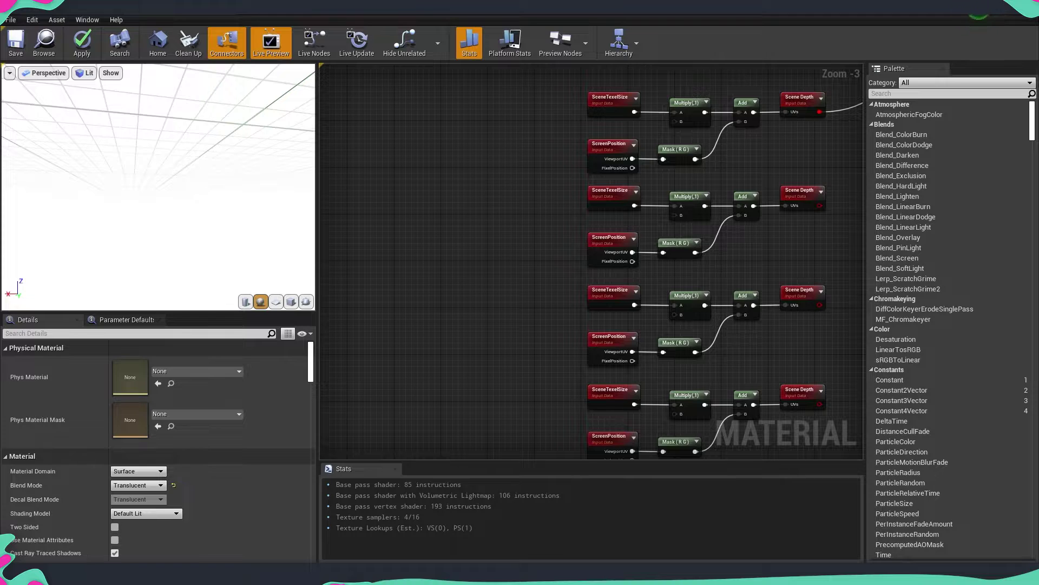
{"action": "right_click", "coordinate": [459, 277]}
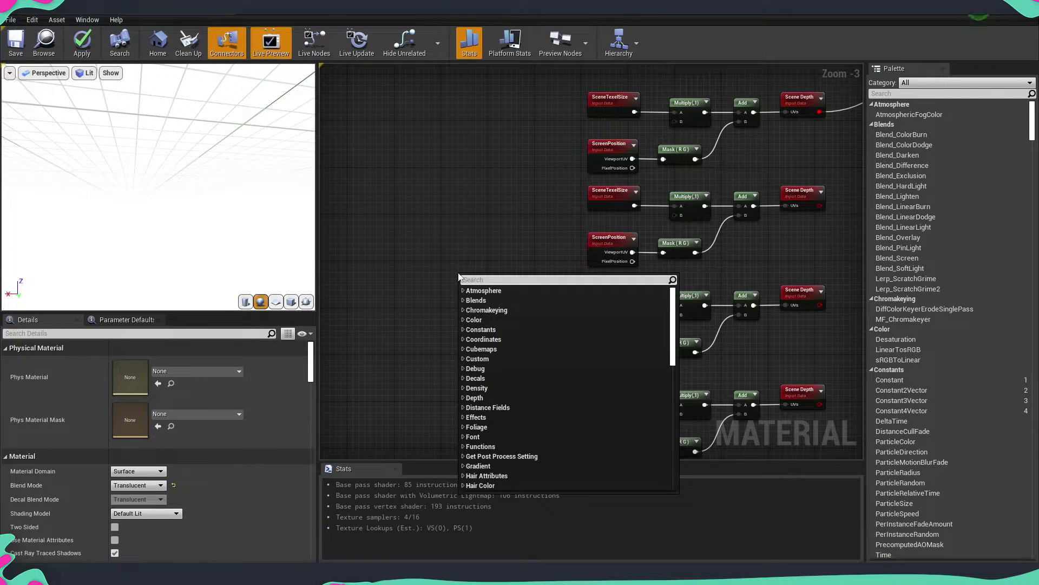
{"action": "type", "text": "blu"}
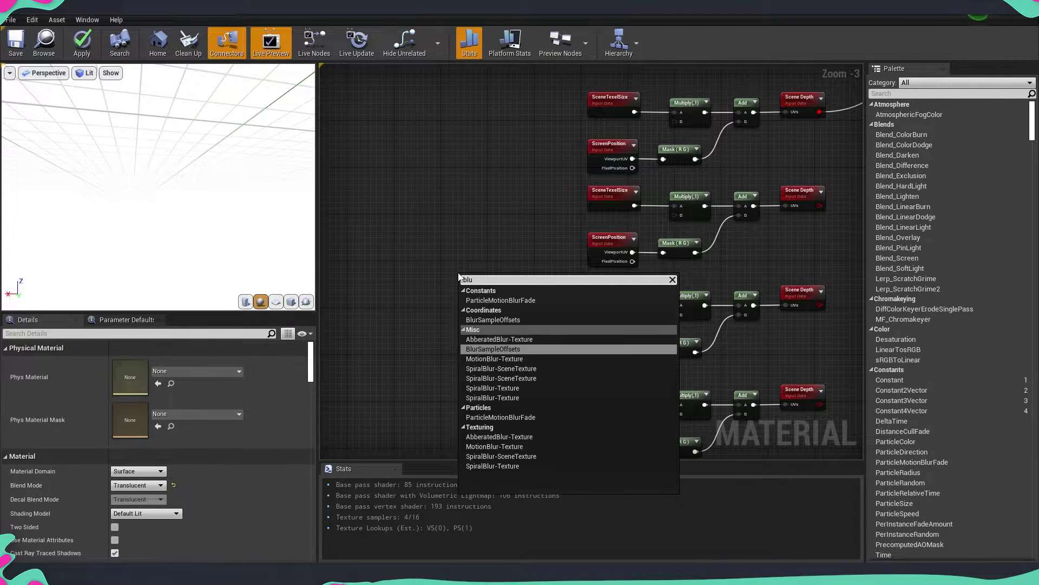
{"action": "type", "text": "r"}
{"action": "key", "text": "Return"}
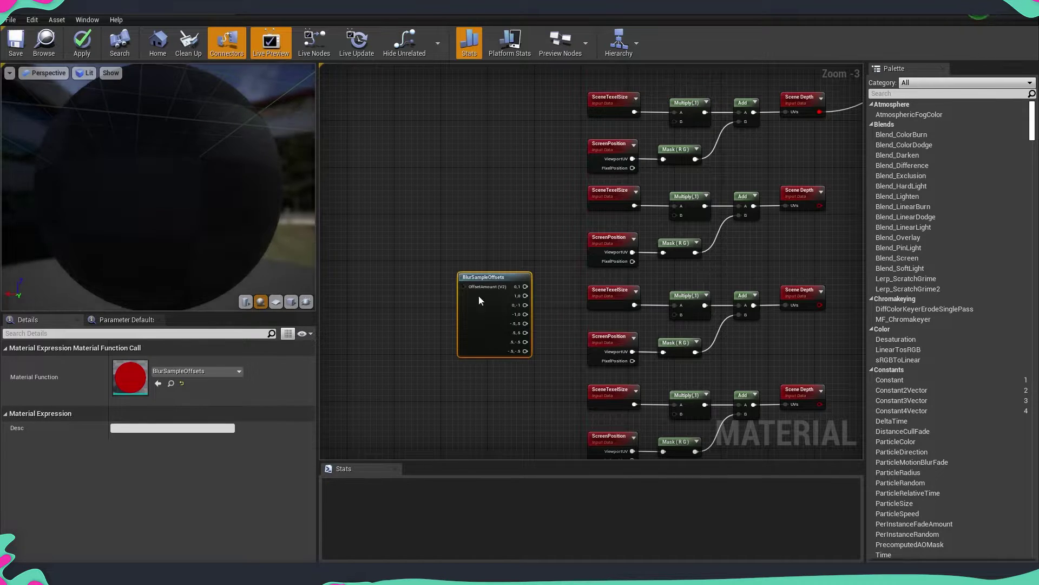
{"action": "scroll", "coordinate": [517, 272], "scroll_direction": "up", "scroll_amount": 3}
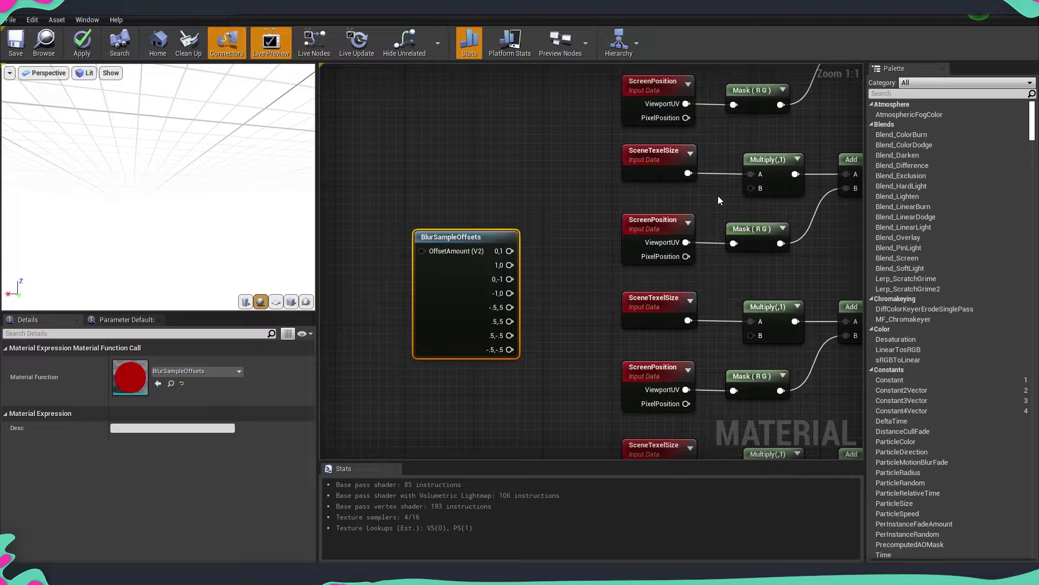
{"action": "right_click_drag", "start_coordinate": [589, 206], "coordinate": [613, 219]}
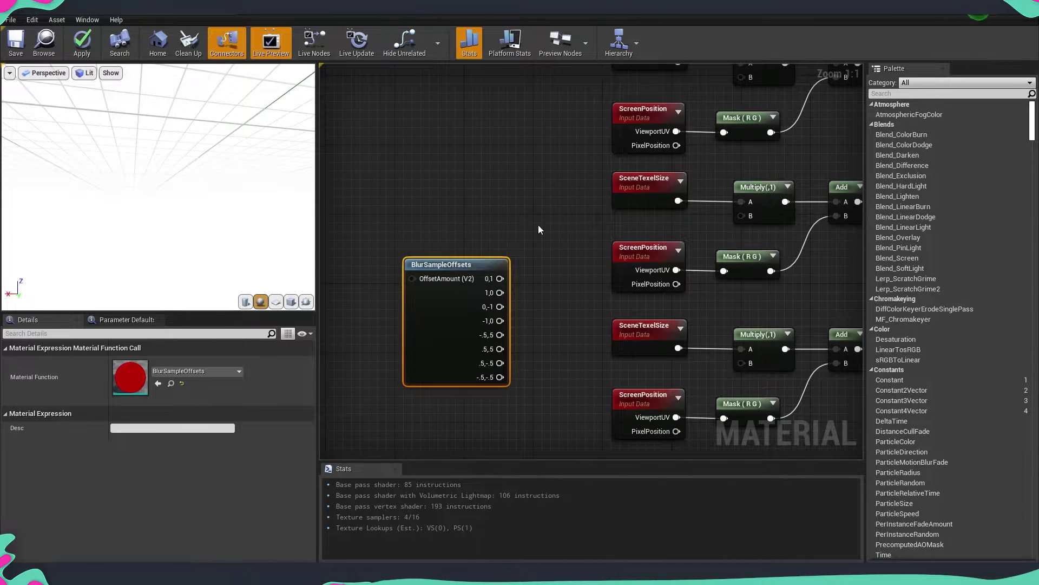
{"action": "key", "text": "2"}
{"action": "left_click", "coordinate": [539, 225]}
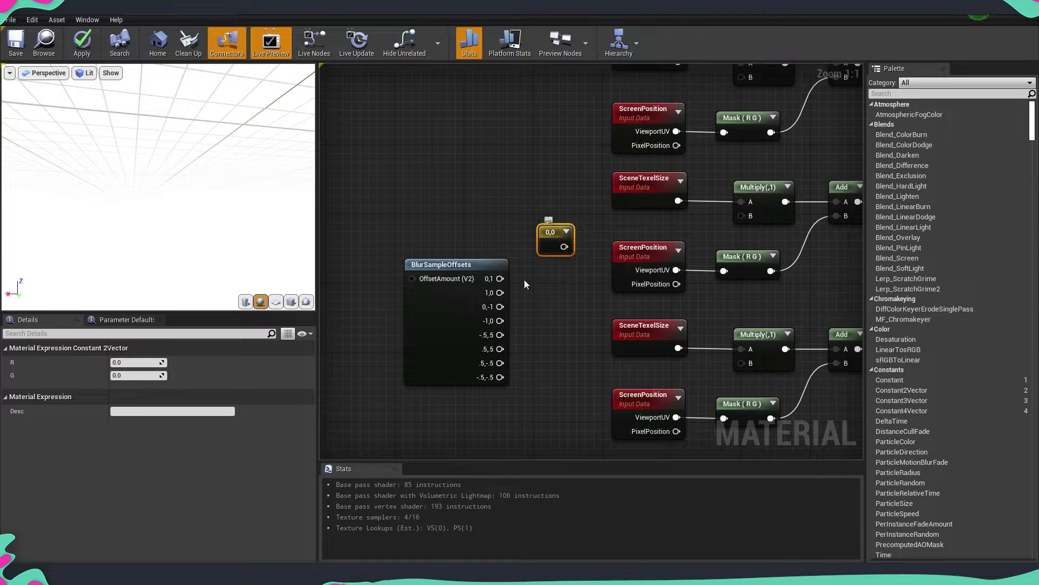
{"action": "left_click_drag", "start_coordinate": [546, 246], "coordinate": [552, 253]}
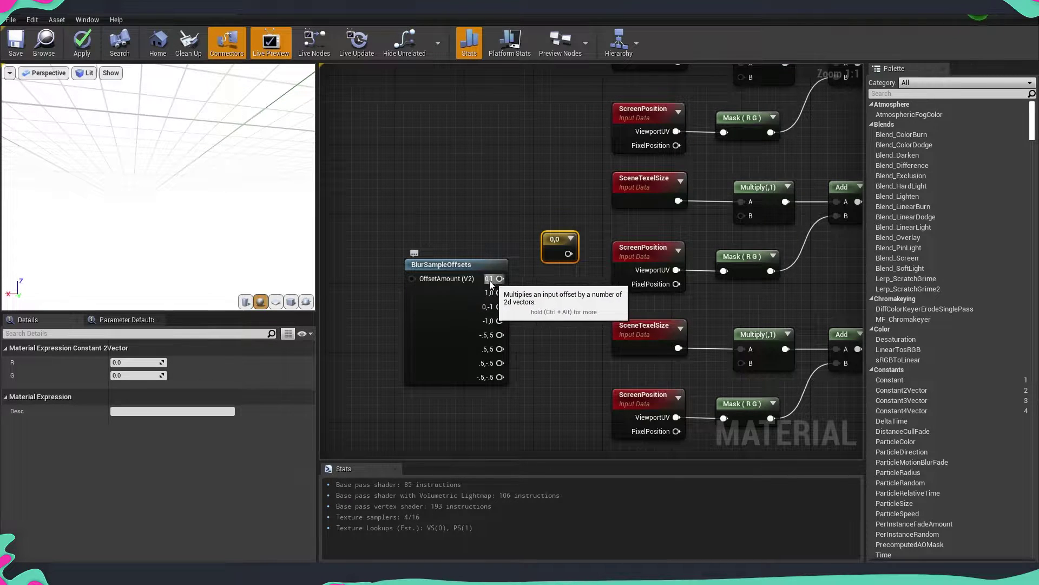
{"action": "key", "text": "Delete"}
{"action": "left_click", "coordinate": [471, 300]}
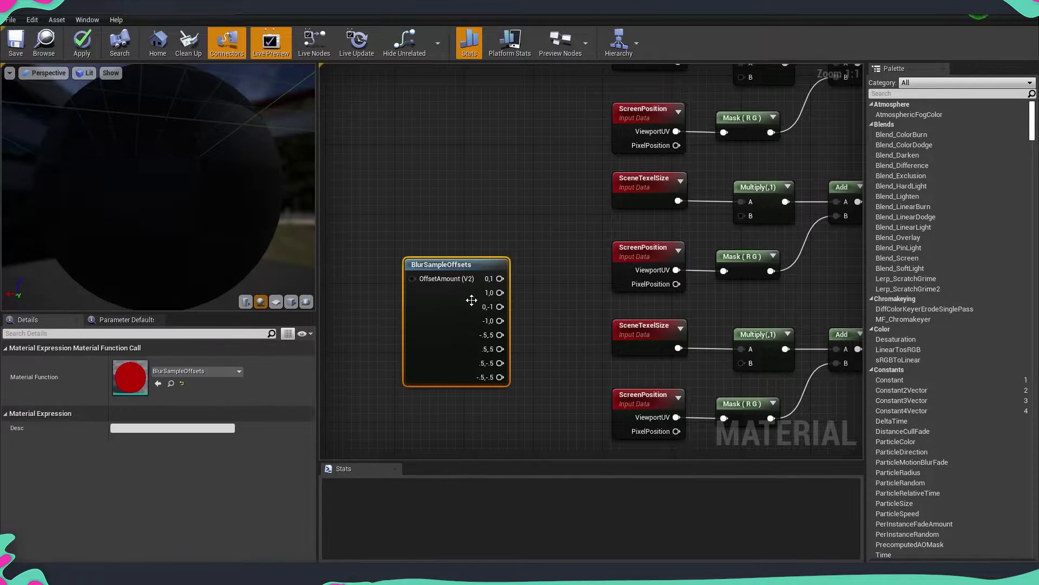
Open the BlurSampleOffsets function and examine its offset vectors, Multiply nodes and outputs
{"action": "left_click_drag", "start_coordinate": [440, 320], "coordinate": [437, 278]}
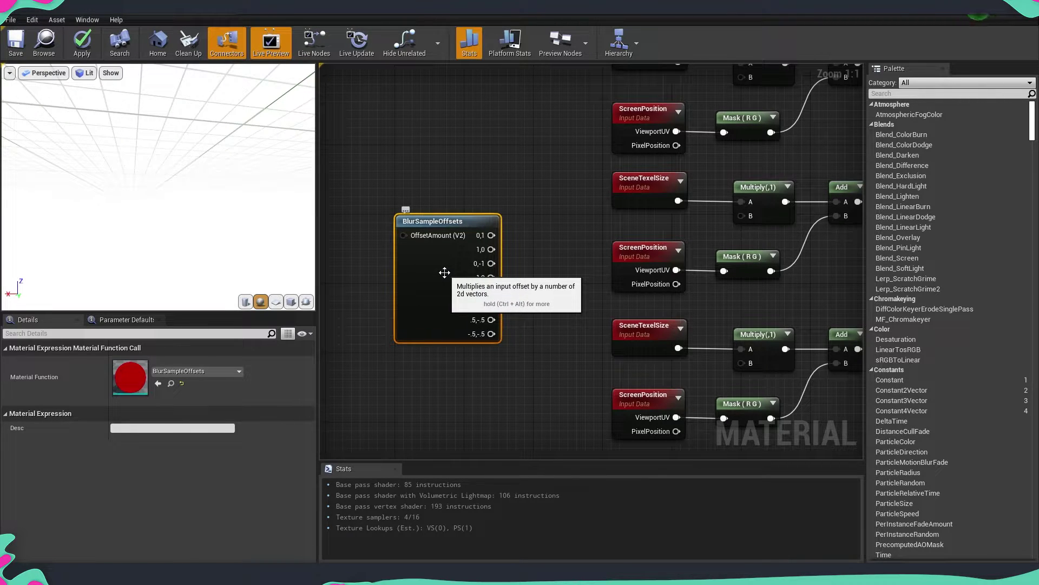
{"action": "double_click", "coordinate": [444, 272]}
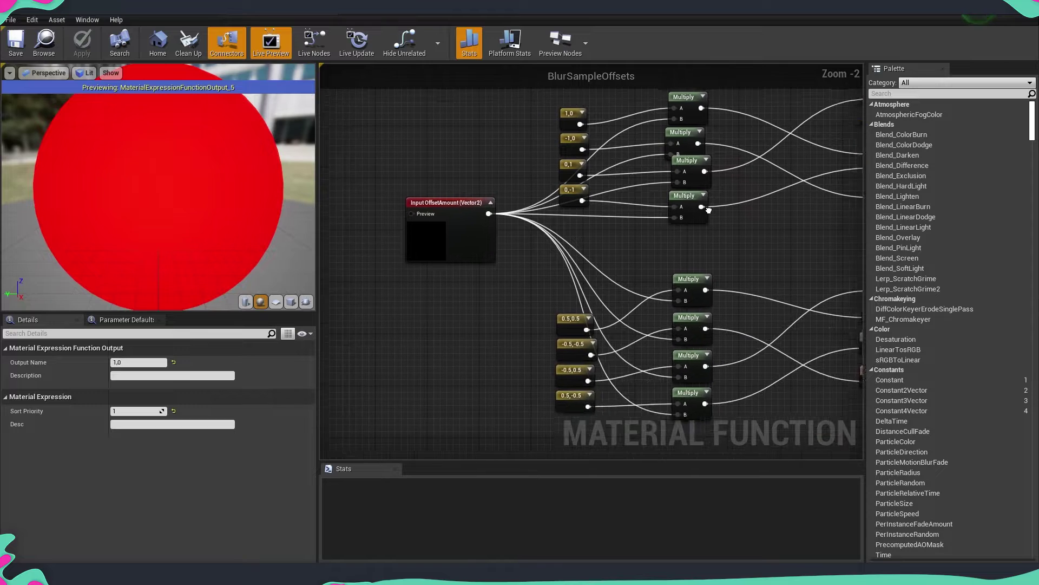
{"action": "left_click_drag", "start_coordinate": [574, 255], "coordinate": [575, 256]}
{"action": "left_click", "coordinate": [616, 290]}
{"action": "right_click_drag", "start_coordinate": [671, 280], "coordinate": [590, 205]}
{"action": "left_click_drag", "start_coordinate": [415, 225], "coordinate": [427, 256]}
{"action": "left_click_drag", "start_coordinate": [473, 402], "coordinate": [473, 401]}
{"action": "left_click", "coordinate": [609, 404]}
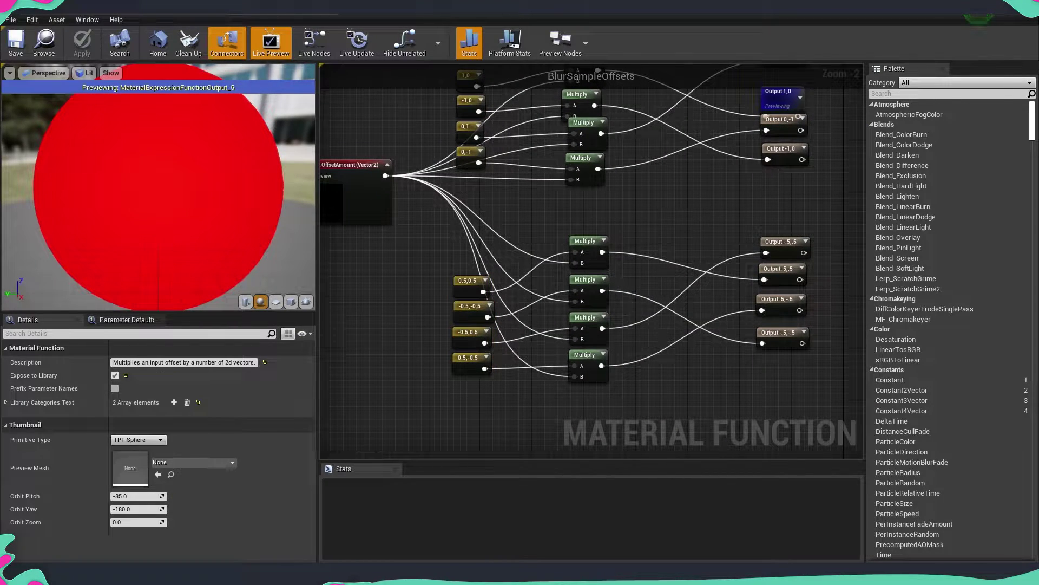
{"action": "left_click", "coordinate": [164, 7]}
Connect the BlurSampleOffsets outputs 0,1, 1,0, 0,-1 and -1,0 to the B inputs of the four chains' Multiply nodes in order
{"action": "right_click_drag", "start_coordinate": [559, 244], "coordinate": [441, 283]}
{"action": "scroll", "coordinate": [448, 276], "scroll_direction": "down", "scroll_amount": 2}
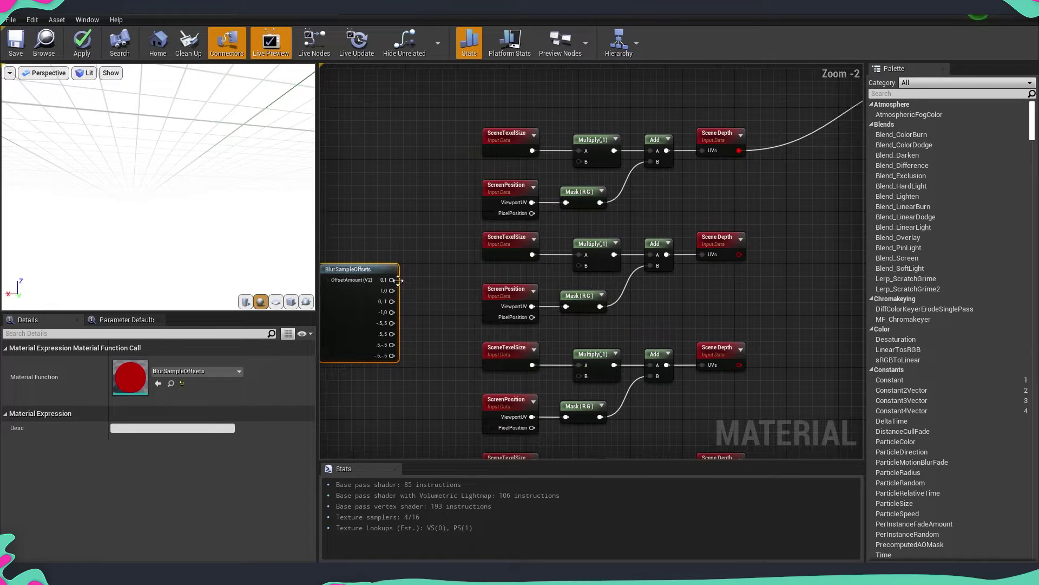
{"action": "left_click_drag", "start_coordinate": [398, 280], "coordinate": [579, 161]}
{"action": "left_click_drag", "start_coordinate": [579, 265], "coordinate": [579, 376]}
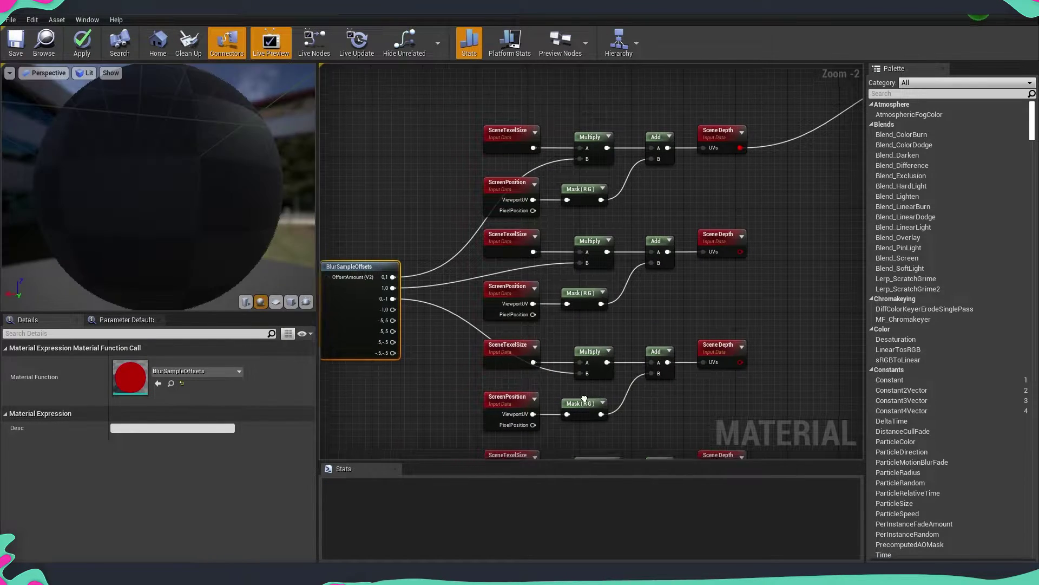
{"action": "right_click_drag", "start_coordinate": [585, 398], "coordinate": [611, 366]}
{"action": "right_click_drag", "start_coordinate": [619, 426], "coordinate": [606, 370]}
{"action": "left_click_drag", "start_coordinate": [591, 394], "coordinate": [406, 221]}
Select all four Scene Depth chains with BlurSampleOffsets and move them farther away from the material output node
{"action": "scroll", "coordinate": [615, 318], "scroll_direction": "down", "scroll_amount": 4}
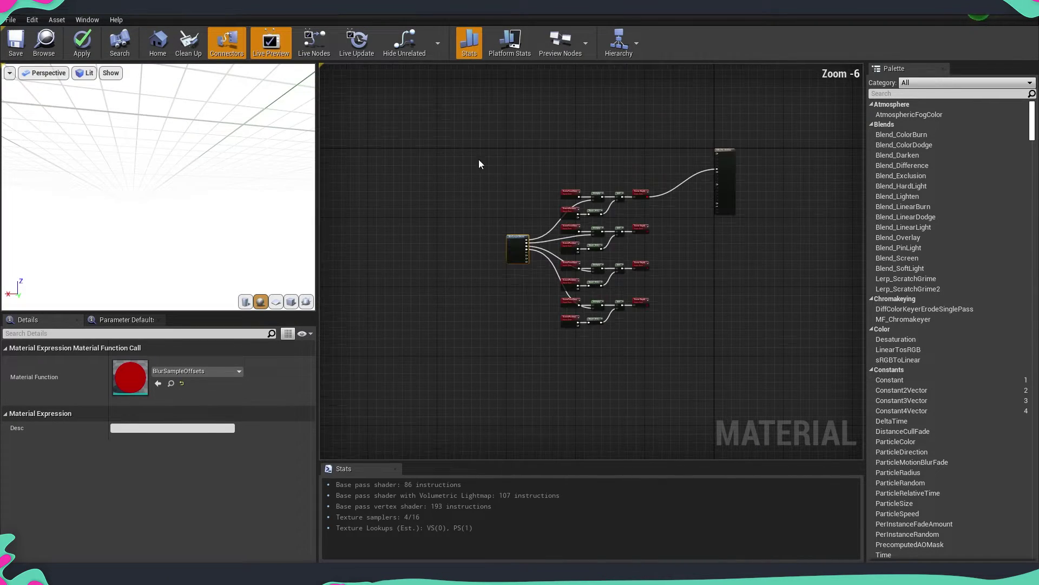
{"action": "left_click_drag", "start_coordinate": [479, 164], "coordinate": [657, 344]}
{"action": "scroll", "coordinate": [636, 191], "scroll_direction": "up", "scroll_amount": 2}
{"action": "left_click_drag", "start_coordinate": [645, 193], "coordinate": [539, 180]}
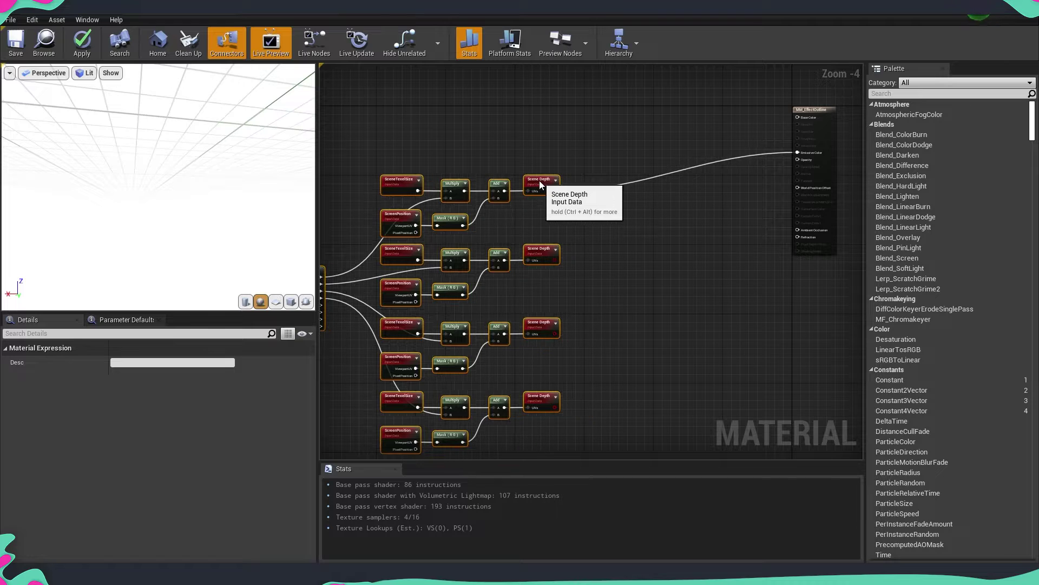
Sum the first two and the last two Scene Depth samples with one Add node for each pair
{"action": "left_click", "coordinate": [619, 211]}
{"action": "scroll", "coordinate": [618, 217], "scroll_direction": "up", "scroll_amount": 2}
{"action": "left_click_drag", "start_coordinate": [614, 222], "coordinate": [583, 213]}
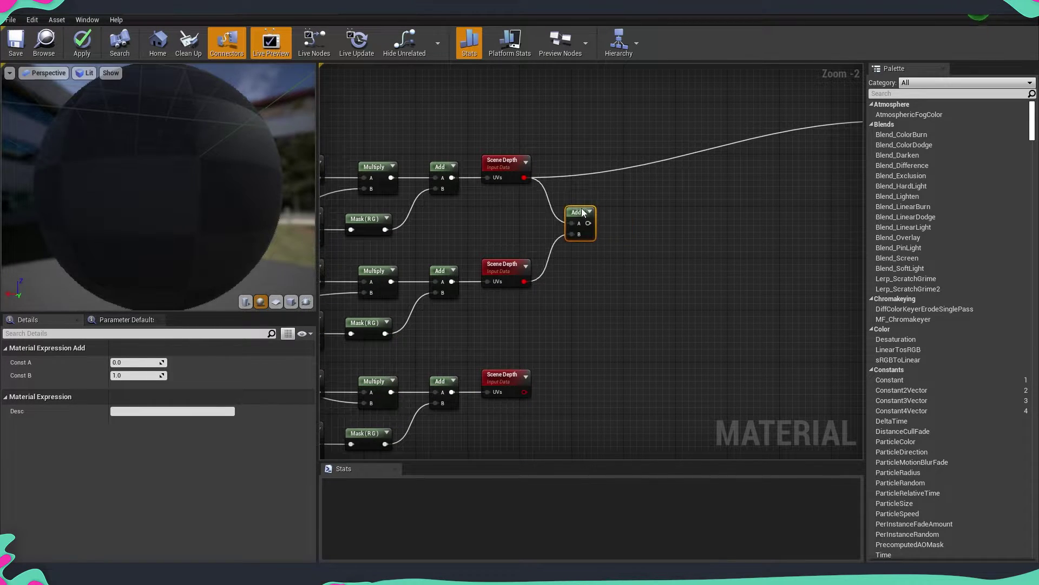
{"action": "right_click_drag", "start_coordinate": [599, 281], "coordinate": [617, 156]}
{"action": "key", "text": "a"}
{"action": "left_click", "coordinate": [600, 313]}
{"action": "left_click_drag", "start_coordinate": [604, 320], "coordinate": [543, 376]}
Combine the two pair sums with a third Add node placed between them
{"action": "right_click_drag", "start_coordinate": [642, 276], "coordinate": [586, 316]}
{"action": "left_click", "coordinate": [603, 236]}
{"action": "left_click_drag", "start_coordinate": [550, 136], "coordinate": [550, 357]}
{"action": "left_click_drag", "start_coordinate": [621, 242], "coordinate": [596, 228]}
Paste another copy of the six-node Scene Depth chain and place it above the four offset chains
{"action": "scroll", "coordinate": [812, 400], "scroll_direction": "down", "scroll_amount": 2}
{"action": "right_click_drag", "start_coordinate": [530, 140], "coordinate": [548, 206]}
{"action": "key", "text": "ctrl+v"}
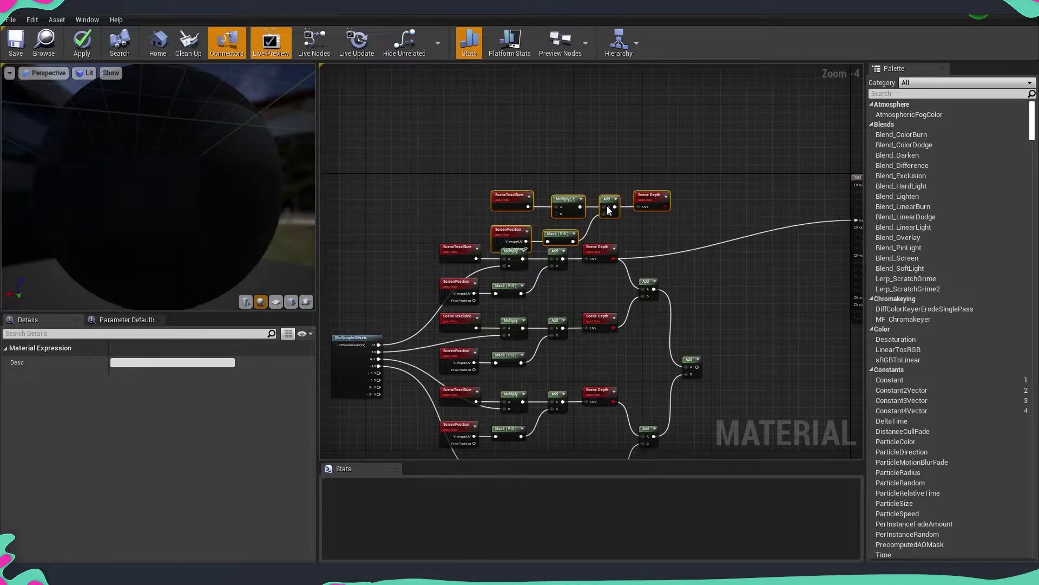
{"action": "left_click_drag", "start_coordinate": [644, 191], "coordinate": [592, 114]}
Compare the summed group of four offset chains with the separate Scene Depth chain above it
{"action": "scroll", "coordinate": [606, 119], "scroll_direction": "down", "scroll_amount": 2}
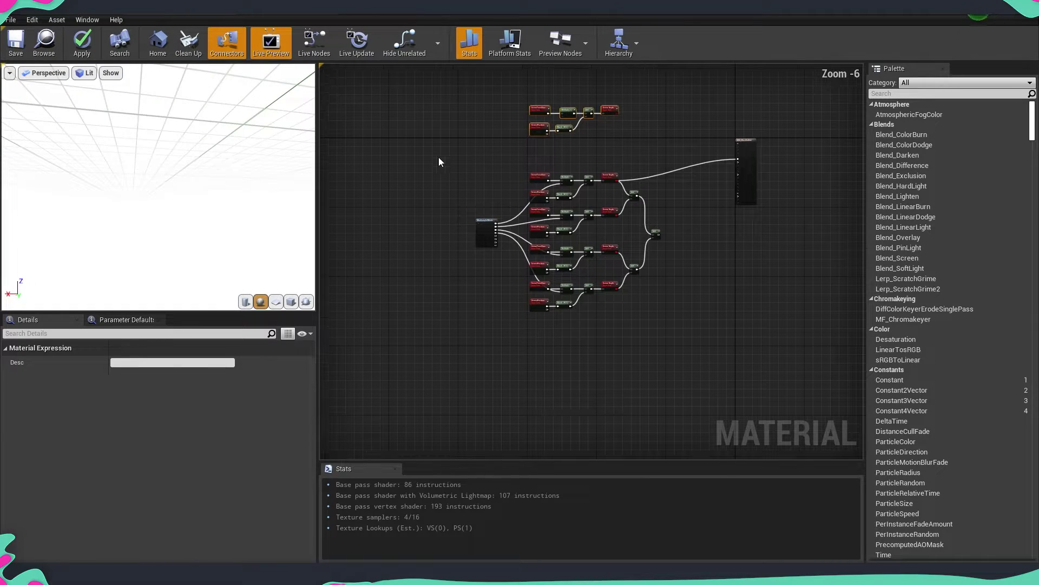
{"action": "left_click_drag", "start_coordinate": [435, 155], "coordinate": [680, 348]}
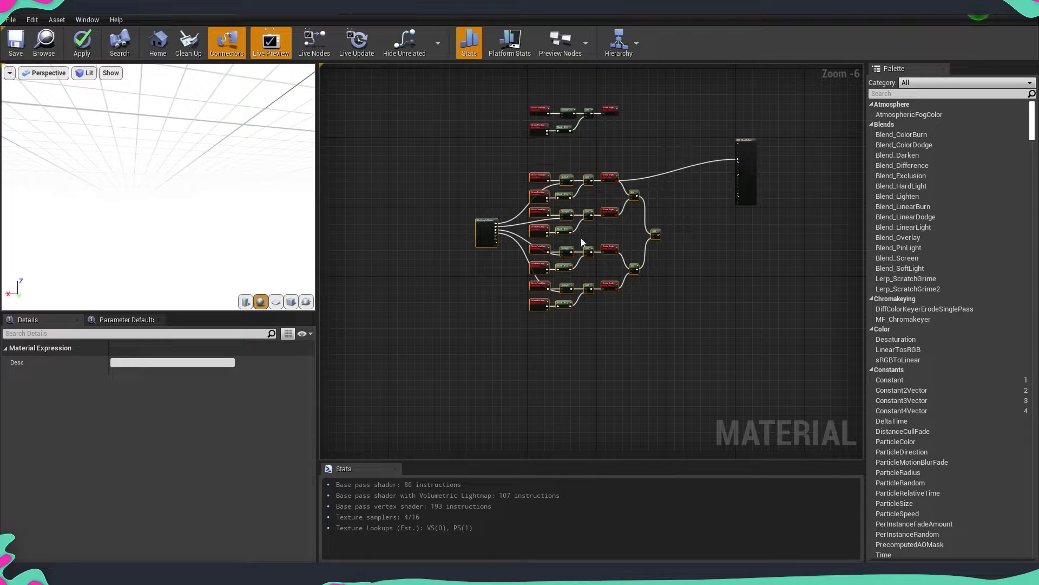
{"action": "scroll", "coordinate": [610, 203], "scroll_direction": "up", "scroll_amount": 2}
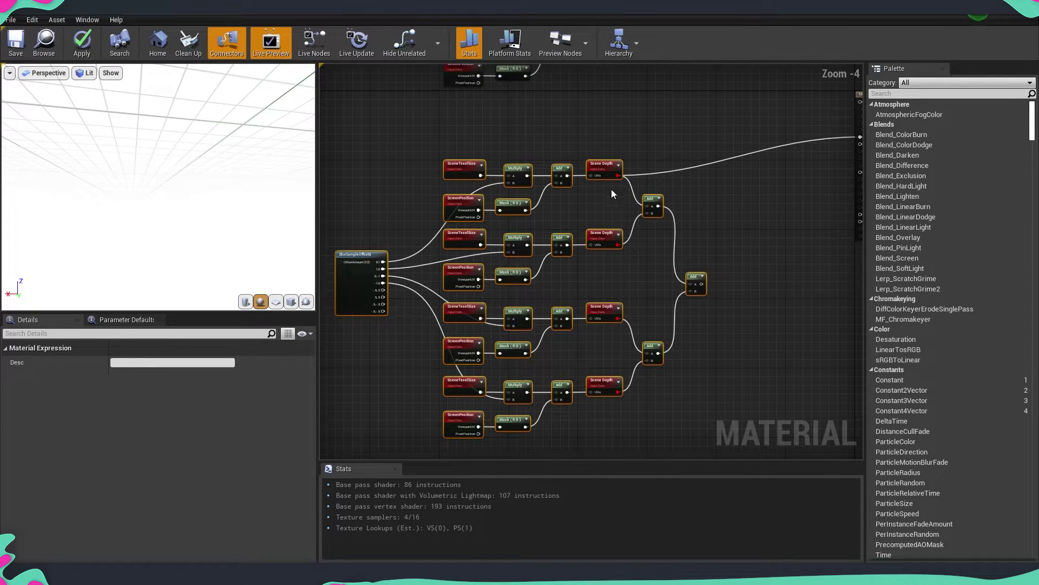
{"action": "right_click_drag", "start_coordinate": [612, 190], "coordinate": [597, 357]}
{"action": "left_click_drag", "start_coordinate": [414, 176], "coordinate": [602, 238]}
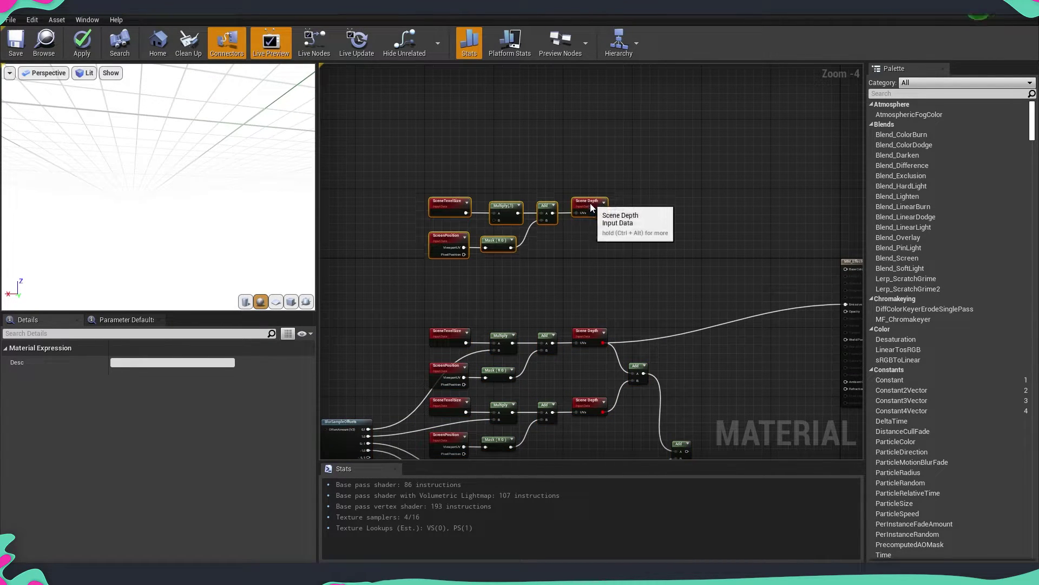
{"action": "left_click_drag", "start_coordinate": [590, 203], "coordinate": [575, 230]}
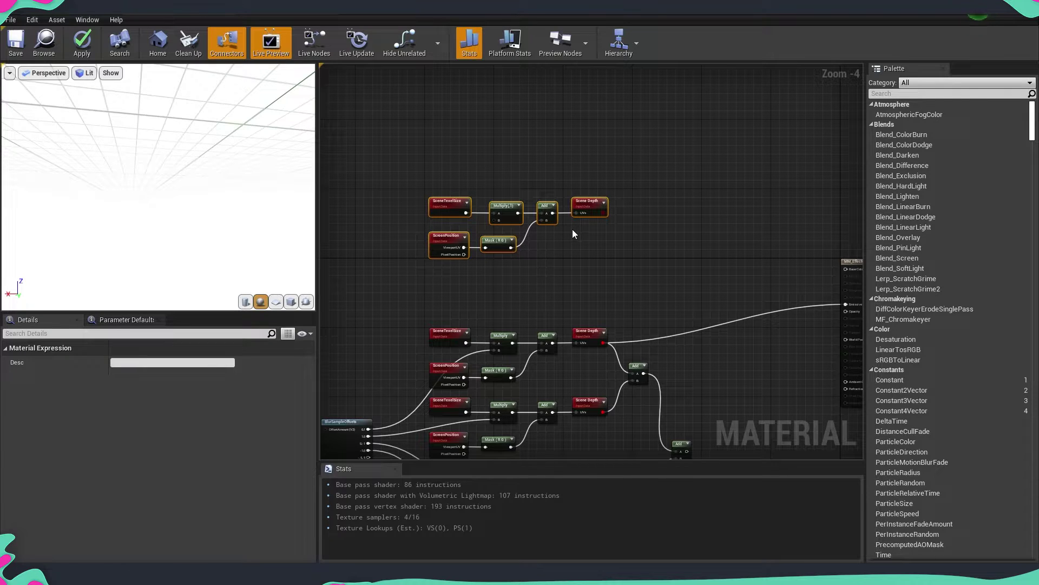
{"action": "right_click_drag", "start_coordinate": [574, 234], "coordinate": [564, 226]}
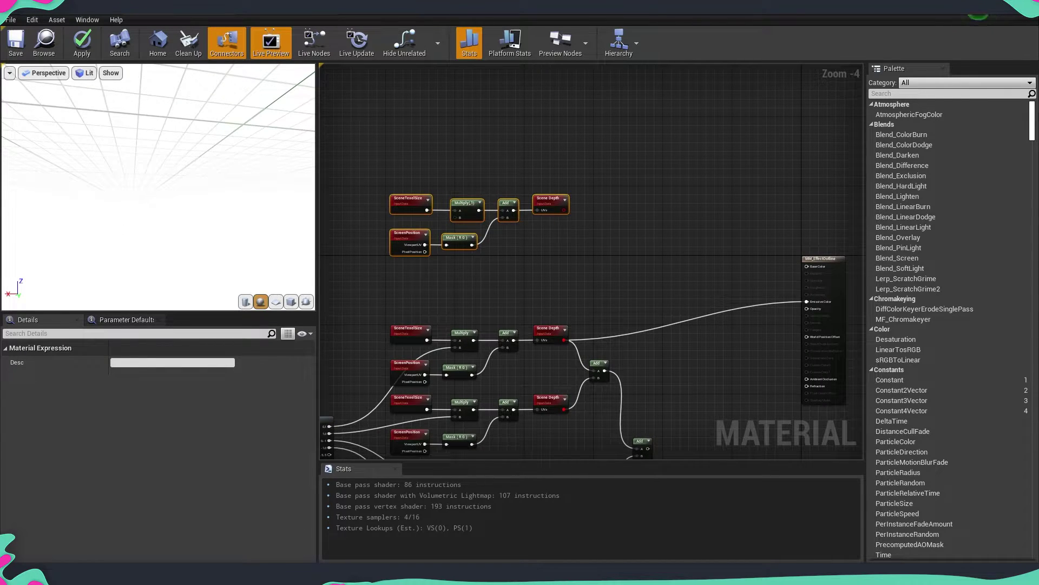
{"action": "left_click", "coordinate": [560, 206]}
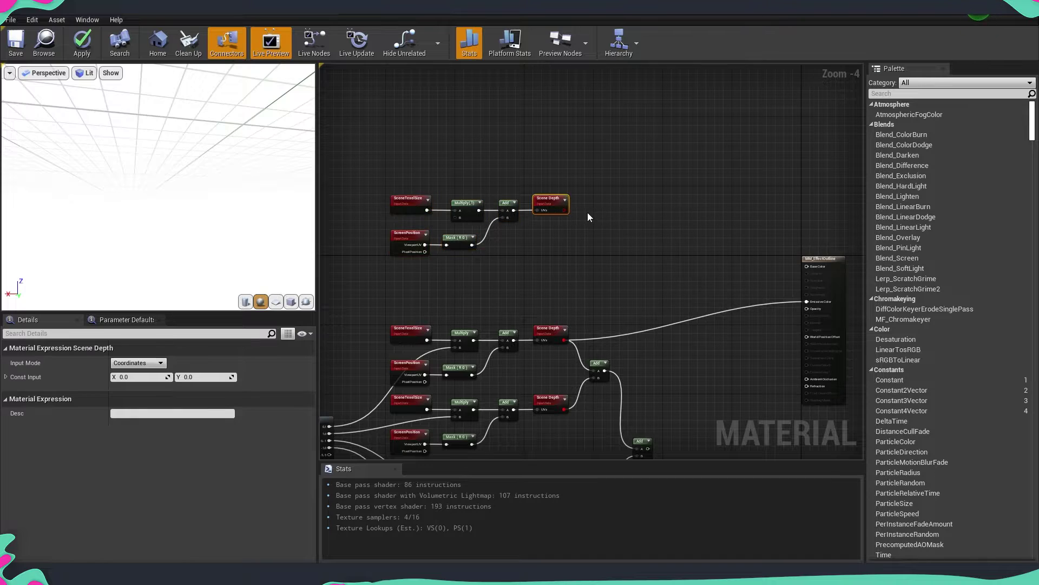
Multiply the separate chain's Scene Depth by a scalar parameter named Base_Emissibe with a default value of -4
{"action": "scroll", "coordinate": [591, 212], "scroll_direction": "up", "scroll_amount": 2}
{"action": "left_click", "coordinate": [618, 227]}
{"action": "right_click_drag", "start_coordinate": [612, 230], "coordinate": [597, 229]}
{"action": "left_click", "coordinate": [588, 205]}
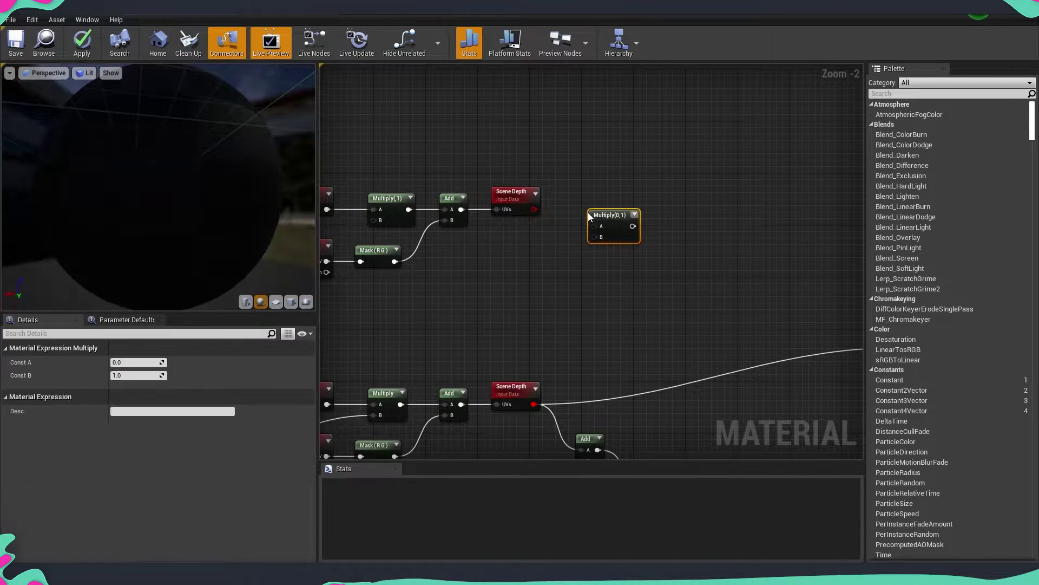
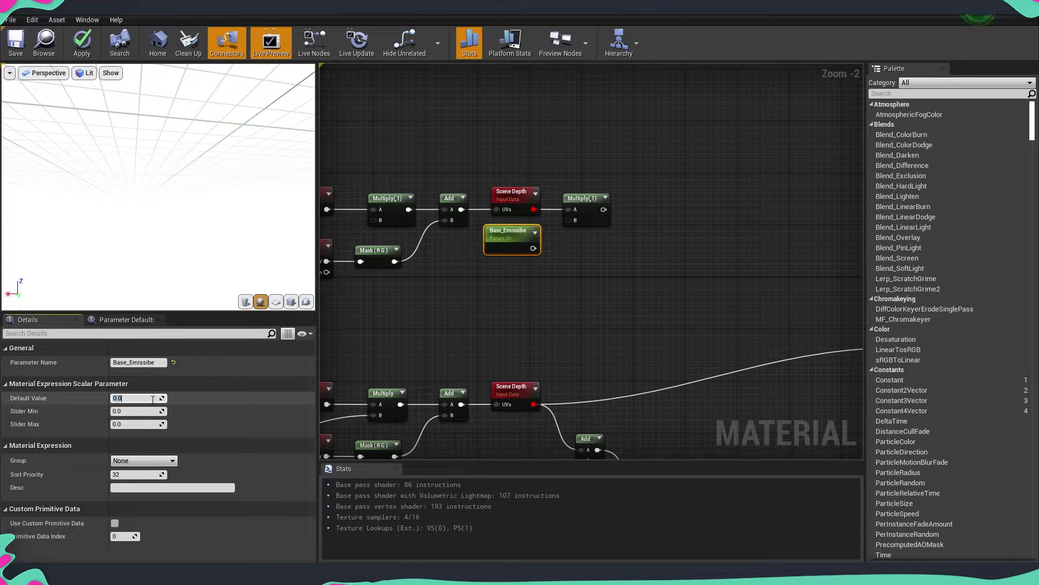
{"action": "type", "text": "4"}
{"action": "key", "text": "Return"}
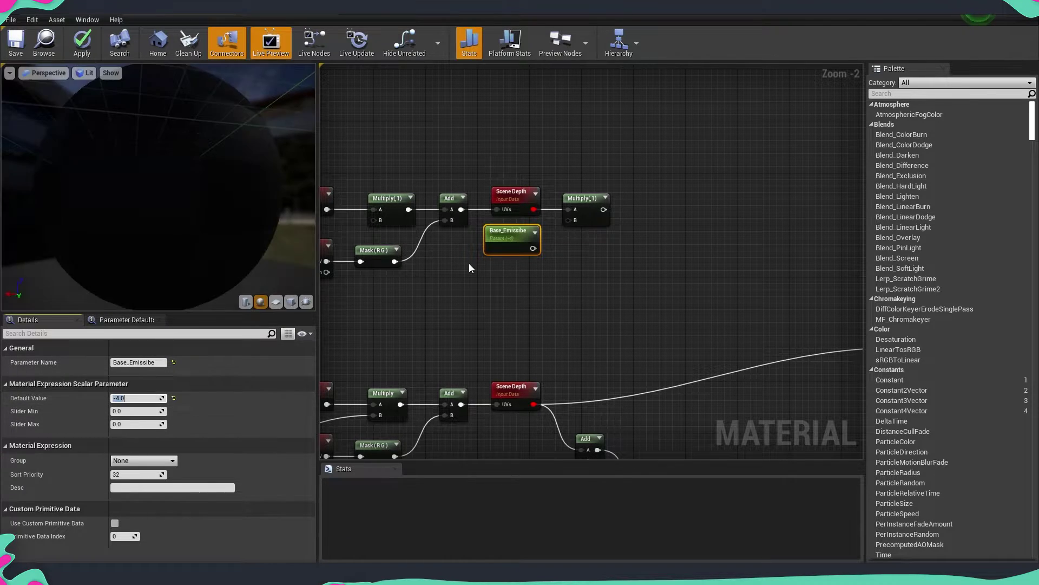
{"action": "left_click_drag", "start_coordinate": [534, 247], "coordinate": [568, 221]}
Add the multiplied Scene Depth to the four-sample sum with an Add node and feed the result into Emissive Color
{"action": "right_click_drag", "start_coordinate": [633, 267], "coordinate": [555, 267]}
{"action": "key", "text": "a"}
{"action": "left_click", "coordinate": [566, 209]}
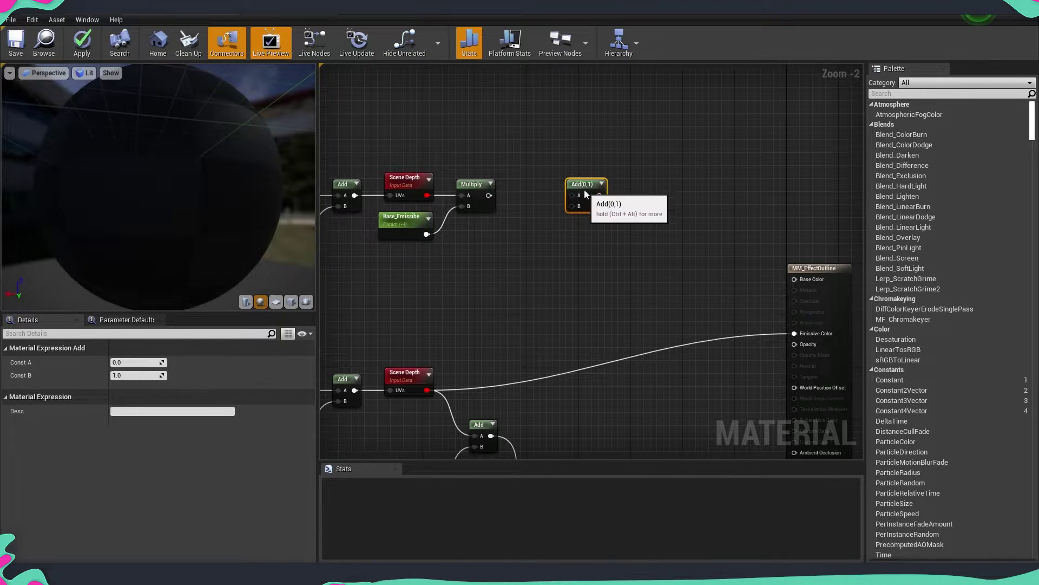
{"action": "left_click_drag", "start_coordinate": [487, 197], "coordinate": [488, 197]}
{"action": "right_click_drag", "start_coordinate": [546, 341], "coordinate": [548, 303]}
{"action": "scroll", "coordinate": [547, 304], "scroll_direction": "down", "scroll_amount": 2}
{"action": "right_click_drag", "start_coordinate": [564, 361], "coordinate": [548, 287]}
{"action": "left_click_drag", "start_coordinate": [539, 372], "coordinate": [716, 229]}
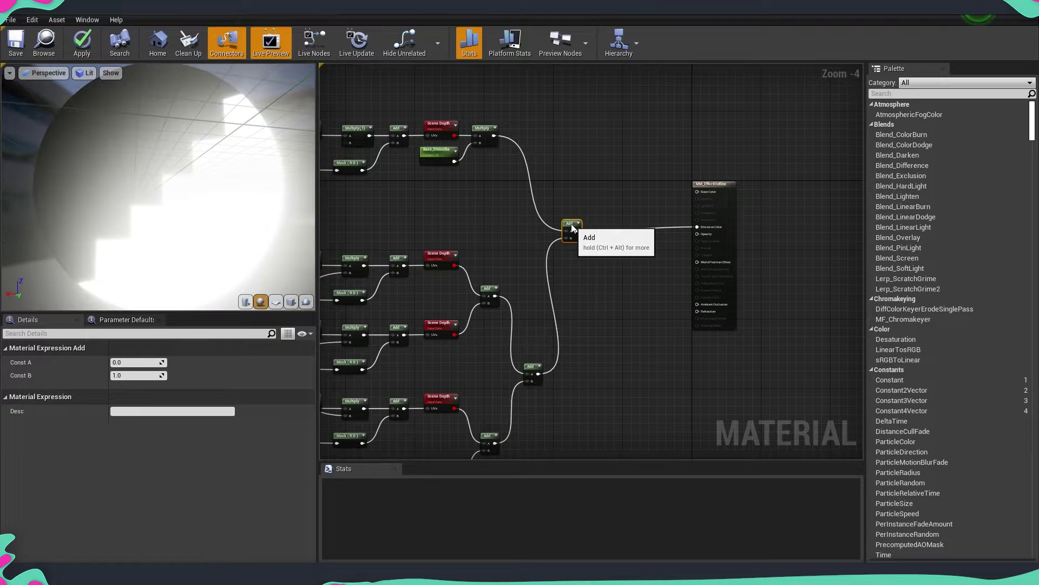
{"action": "left_click_drag", "start_coordinate": [569, 247], "coordinate": [573, 227]}
Inspect the combined depth result on the preview sphere and review the node graph
{"action": "mouse_move", "coordinate": [157, 186]}
{"action": "left_mouse_down"}
{"action": "mouse_move", "coordinate": [179, 189]}
{"action": "mouse_move", "coordinate": [146, 190]}
{"action": "left_mouse_up"}
{"action": "mouse_move", "coordinate": [146, 190]}
{"action": "right_mouse_down"}
{"action": "mouse_move", "coordinate": [147, 228]}
{"action": "mouse_move", "coordinate": [146, 209]}
{"action": "right_mouse_up"}
{"action": "left_click_drag", "start_coordinate": [146, 208], "coordinate": [162, 171]}
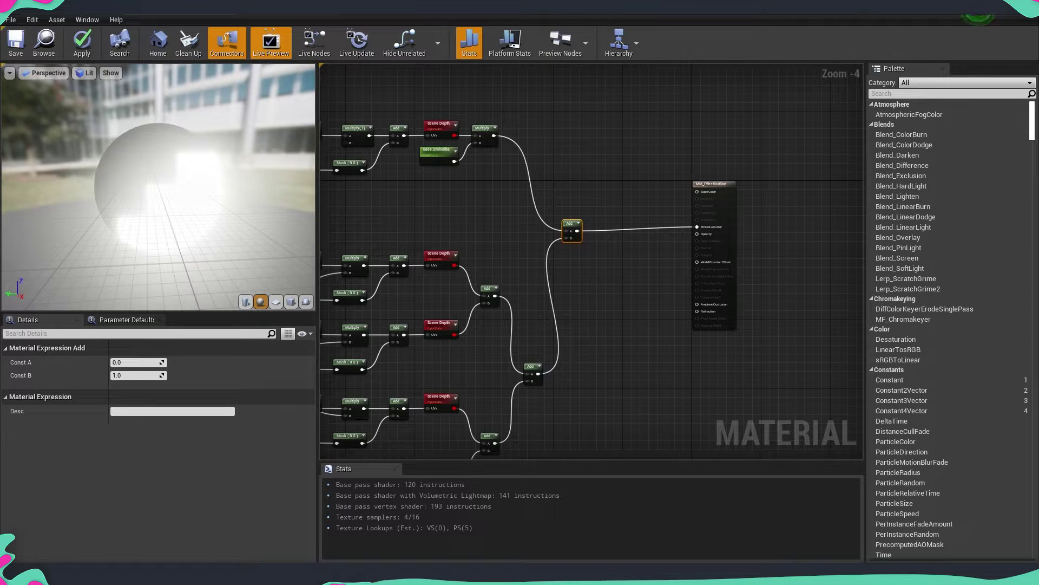
{"action": "right_click_drag", "start_coordinate": [447, 200], "coordinate": [613, 161]}
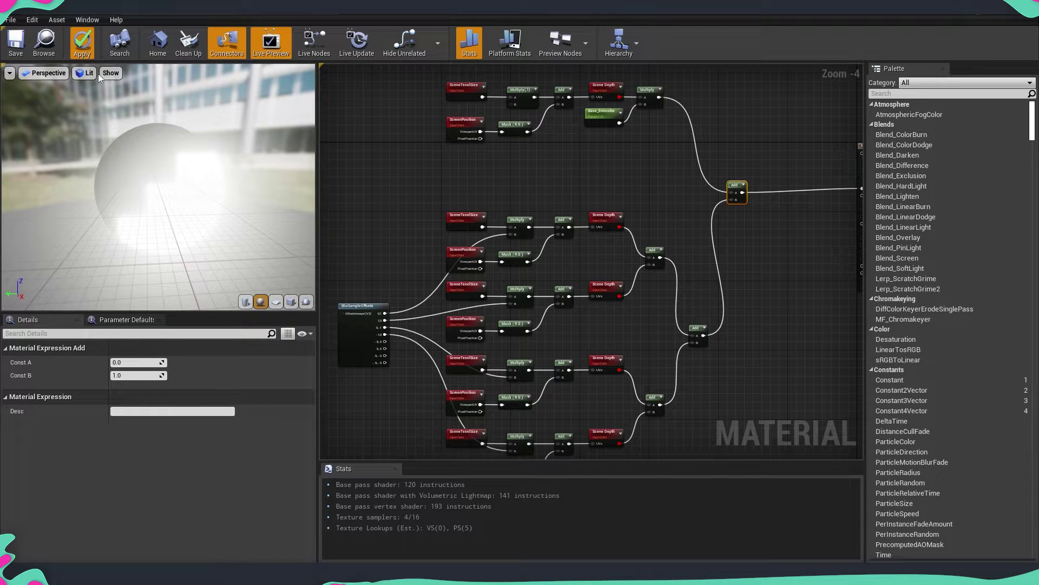
{"action": "right_click_drag", "start_coordinate": [619, 173], "coordinate": [521, 182]}
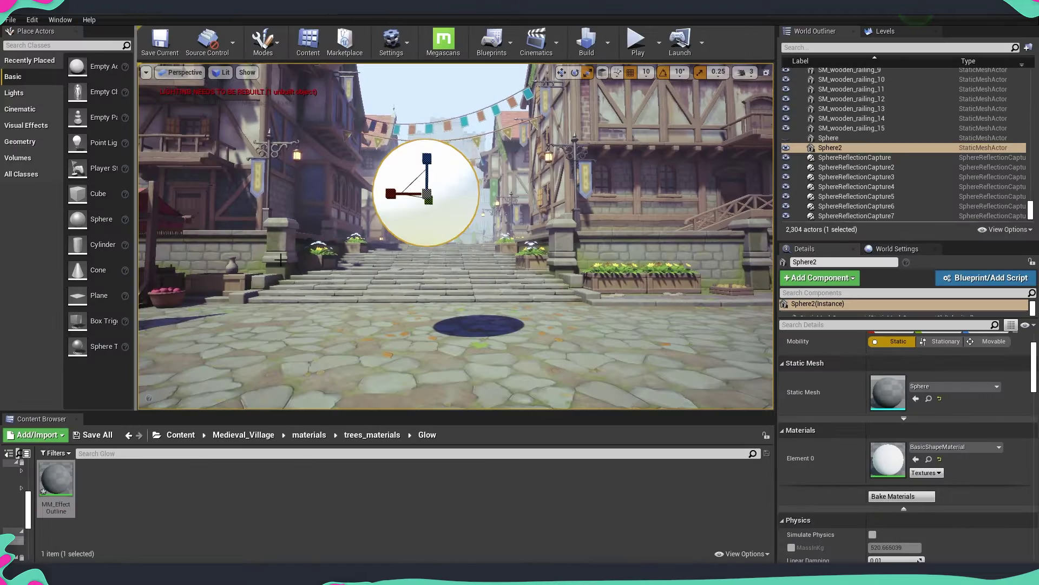
Assign the MM_EffectOutline material to Sphere2 in the level
{"action": "left_click_drag", "start_coordinate": [55, 479], "coordinate": [888, 459]}
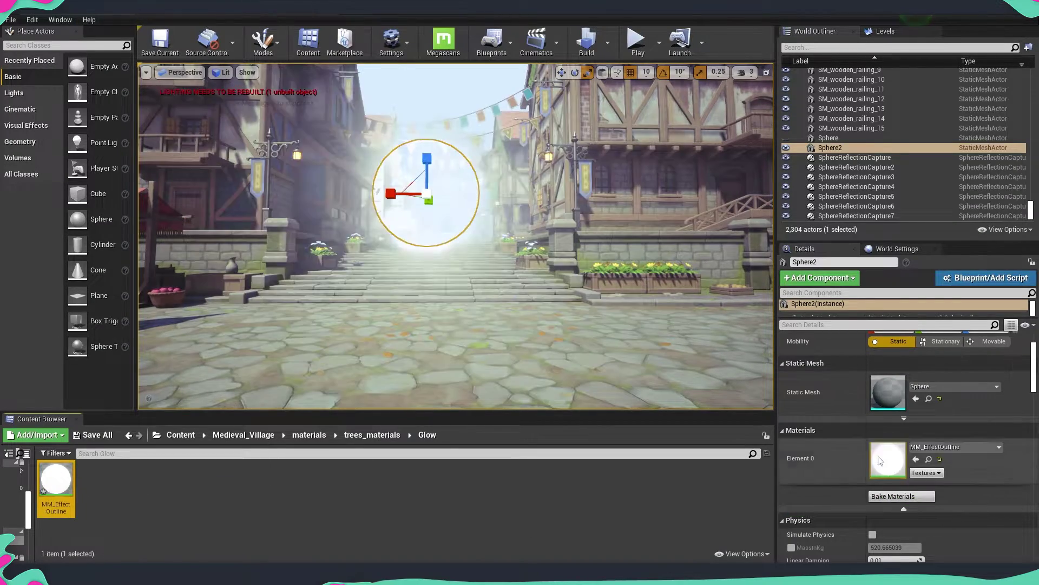
{"action": "key", "text": "w"}
{"action": "right_click_drag", "start_coordinate": [456, 236], "coordinate": [431, 216]}
{"action": "key", "text": "s"}
{"action": "key", "text": "a"}
Scale Sphere2 up in the level
{"action": "mouse_move", "coordinate": [406, 190]}
{"action": "left_mouse_down"}
{"action": "mouse_move", "coordinate": [419, 181]}
{"action": "mouse_move", "coordinate": [405, 190]}
{"action": "left_mouse_up"}
{"action": "right_click_drag", "start_coordinate": [405, 190], "coordinate": [503, 248]}
{"action": "key", "text": "a"}
{"action": "left_click", "coordinate": [503, 241]}
{"action": "key", "text": "ctrl+z"}
{"action": "key", "text": "s"}
Inspect the scene through the enlarged sphere from several viewpoints
{"action": "right_click_drag", "start_coordinate": [513, 211], "coordinate": [471, 85]}
{"action": "key", "text": "d"}
{"action": "key", "text": "w"}
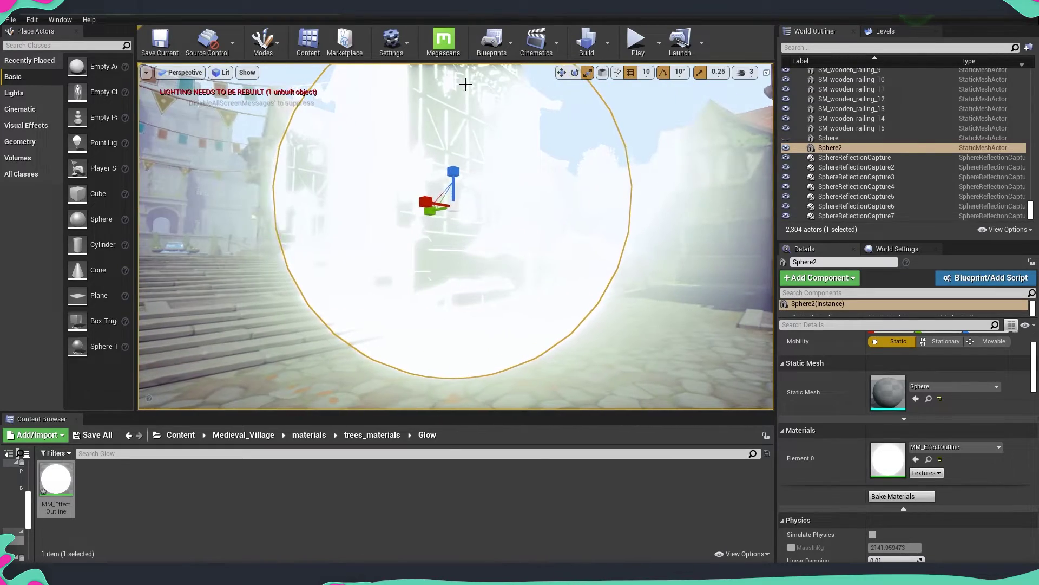
{"action": "key", "text": "d"}
{"action": "right_click_drag", "start_coordinate": [546, 238], "coordinate": [452, 279]}
{"action": "key", "text": "s"}
{"action": "key", "text": "w"}
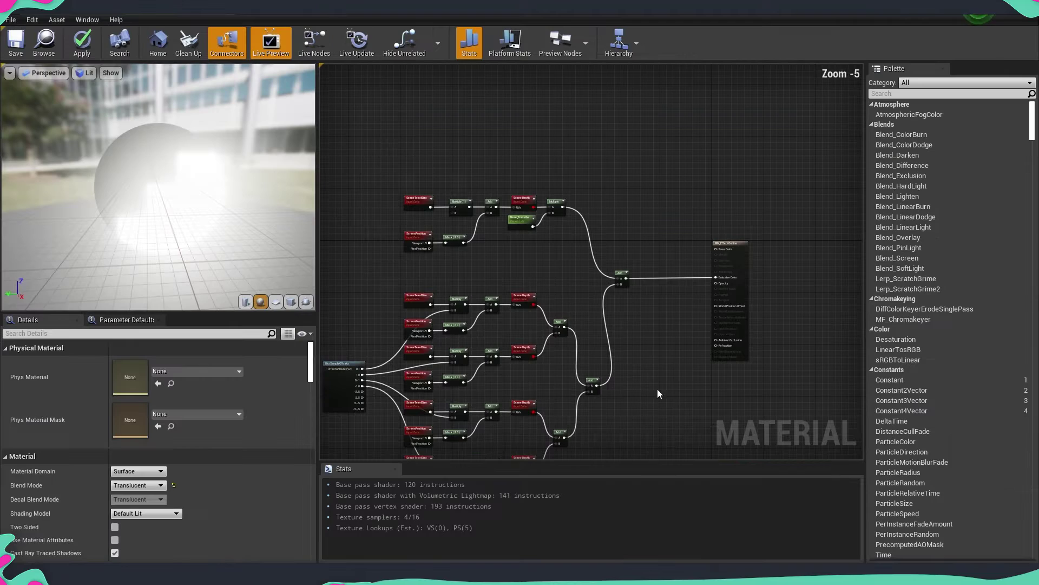
Add a Constant2Vector of 0,0 in the material graph and connect it to the separate chain's first Multiply B input
{"action": "scroll", "coordinate": [541, 149], "scroll_direction": "up", "scroll_amount": 3}
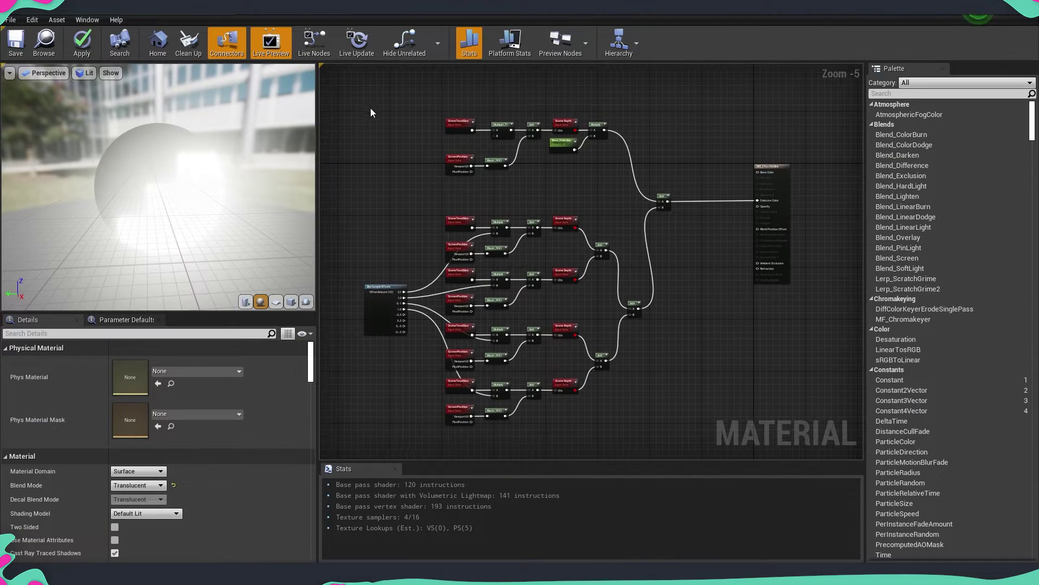
{"action": "right_click_drag", "start_coordinate": [542, 154], "coordinate": [557, 293]}
{"action": "scroll", "coordinate": [510, 194], "scroll_direction": "up", "scroll_amount": 2}
{"action": "scroll", "coordinate": [460, 190], "scroll_direction": "up", "scroll_amount": 3}
{"action": "left_click", "coordinate": [455, 205]}
{"action": "right_click_drag", "start_coordinate": [454, 209], "coordinate": [510, 221]}
{"action": "left_click", "coordinate": [468, 210]}
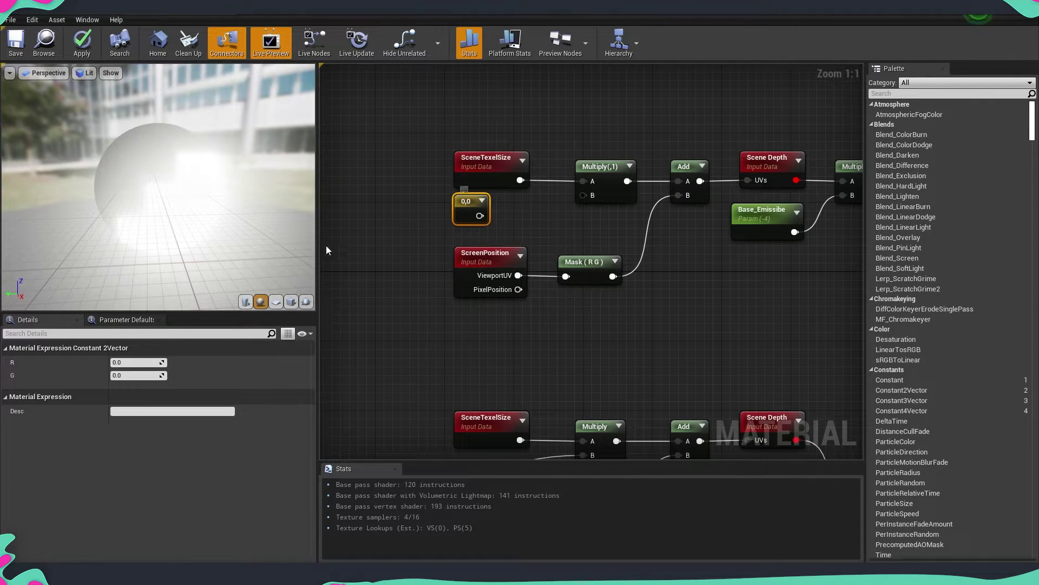
{"action": "left_click_drag", "start_coordinate": [479, 216], "coordinate": [584, 195]}
Check the outline effect on the preview sphere, then apply and save the material
{"action": "left_click_drag", "start_coordinate": [175, 189], "coordinate": [155, 135]}
{"action": "left_click_drag", "start_coordinate": [172, 200], "coordinate": [108, 136]}
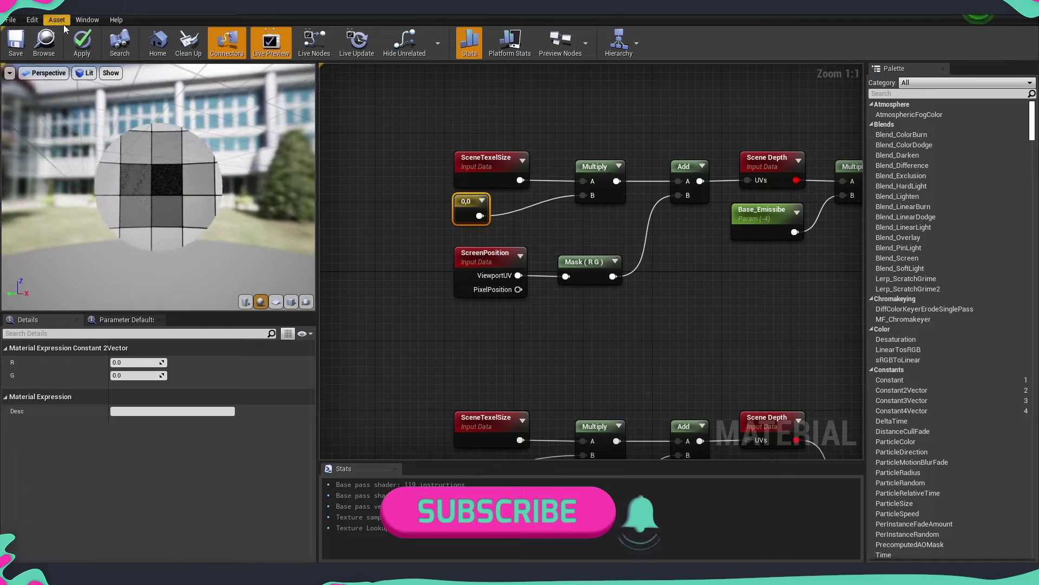
{"action": "left_click", "coordinate": [78, 51]}
{"action": "left_click", "coordinate": [16, 50]}
Inspect the outlined village scene through Sphere2 in the level
{"action": "left_click", "coordinate": [72, 9]}
{"action": "right_click_drag", "start_coordinate": [547, 262], "coordinate": [450, 260]}
{"action": "key", "text": "Escape"}
{"action": "right_click_drag", "start_coordinate": [541, 232], "coordinate": [499, 239]}
{"action": "left_click", "coordinate": [541, 232]}
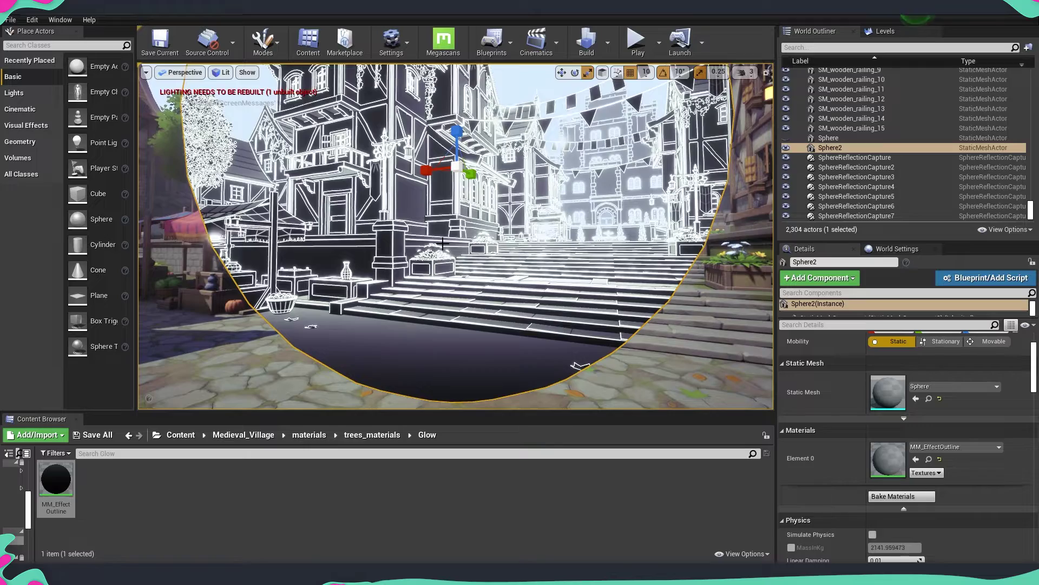
{"action": "mouse_move", "coordinate": [452, 262]}
{"action": "right_mouse_down"}
{"action": "mouse_move", "coordinate": [442, 260]}
{"action": "mouse_move", "coordinate": [454, 260]}
{"action": "right_mouse_up"}
Add a black Constant3Vector of 0,0,0 near the MM_EffectOutline output node
{"action": "left_click", "coordinate": [166, 16]}
{"action": "right_click_drag", "start_coordinate": [681, 250], "coordinate": [467, 309]}
{"action": "scroll", "coordinate": [468, 309], "scroll_direction": "down", "scroll_amount": 2}
{"action": "right_click_drag", "start_coordinate": [654, 276], "coordinate": [397, 194]}
{"action": "left_click", "coordinate": [532, 217]}
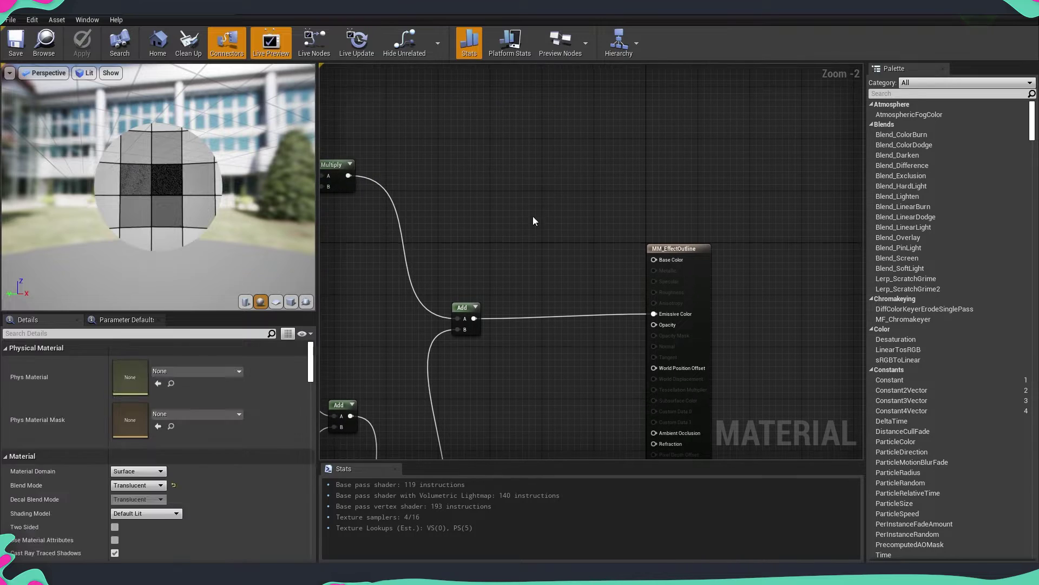
{"action": "left_click", "coordinate": [511, 190]}
{"action": "left_click_drag", "start_coordinate": [519, 228], "coordinate": [516, 225]}
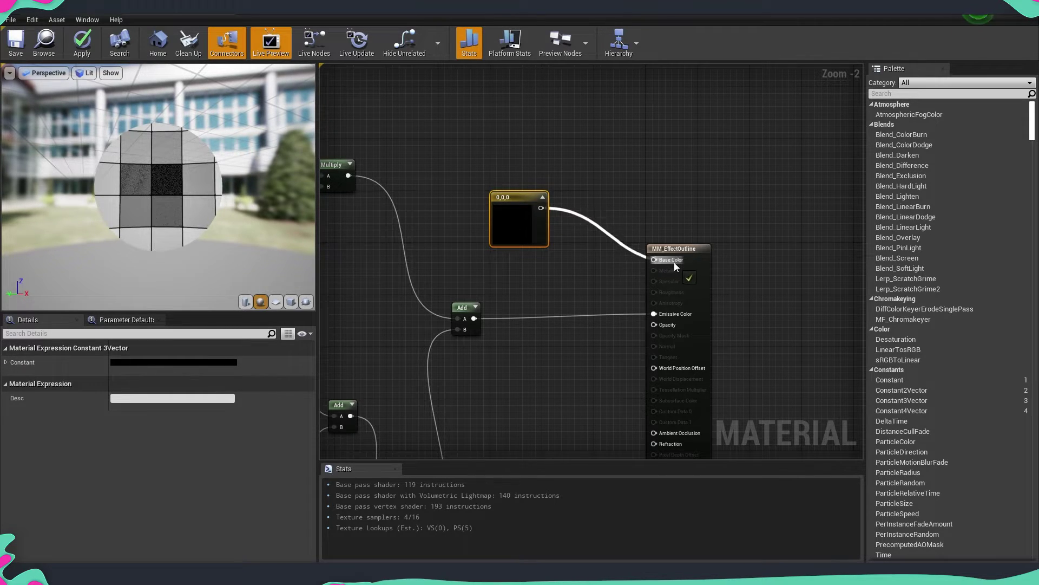
Connect the black constant to Base Color and convert it into a vector parameter named Base_Color
{"action": "left_click_drag", "start_coordinate": [674, 262], "coordinate": [674, 262]}
{"action": "left_click_drag", "start_coordinate": [514, 227], "coordinate": [512, 277]}
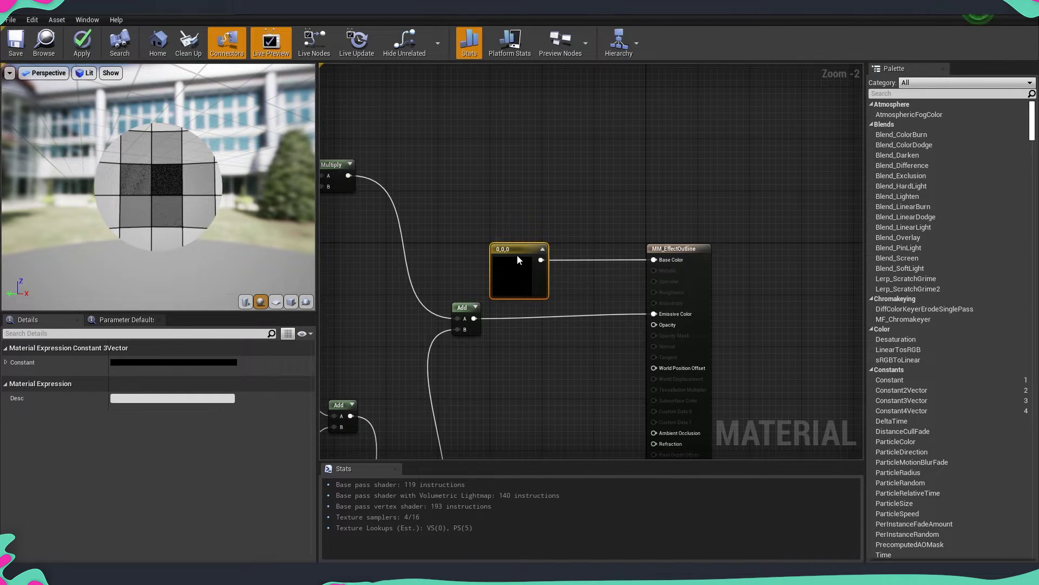
{"action": "right_click", "coordinate": [518, 260]}
{"action": "left_click", "coordinate": [573, 302]}
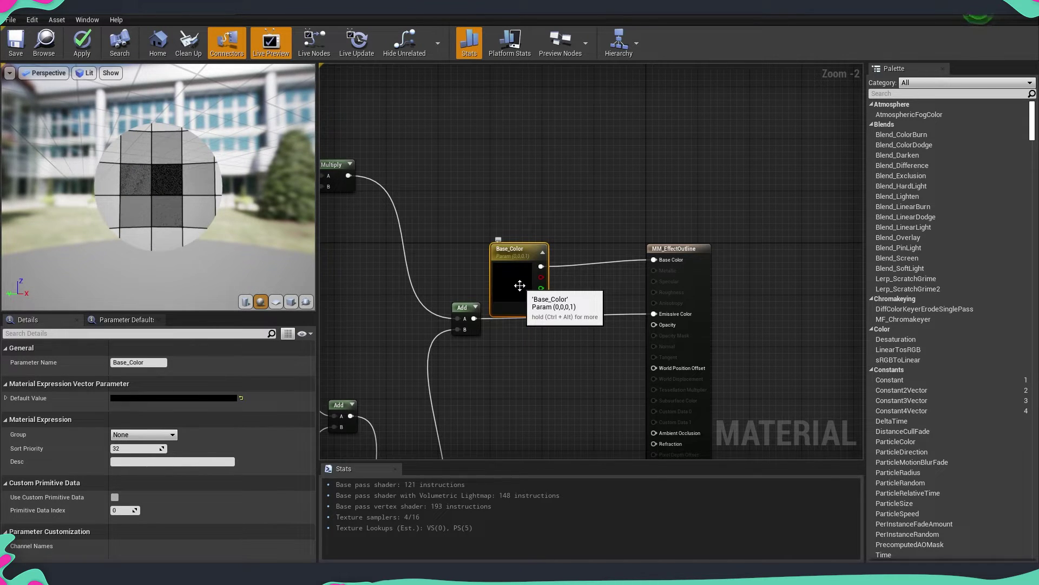
Add a black Constant3Vector below the final Add node and convert it into a vector parameter named Emissive_Color
{"action": "left_click_drag", "start_coordinate": [519, 286], "coordinate": [518, 281]}
{"action": "right_click_drag", "start_coordinate": [562, 391], "coordinate": [622, 304]}
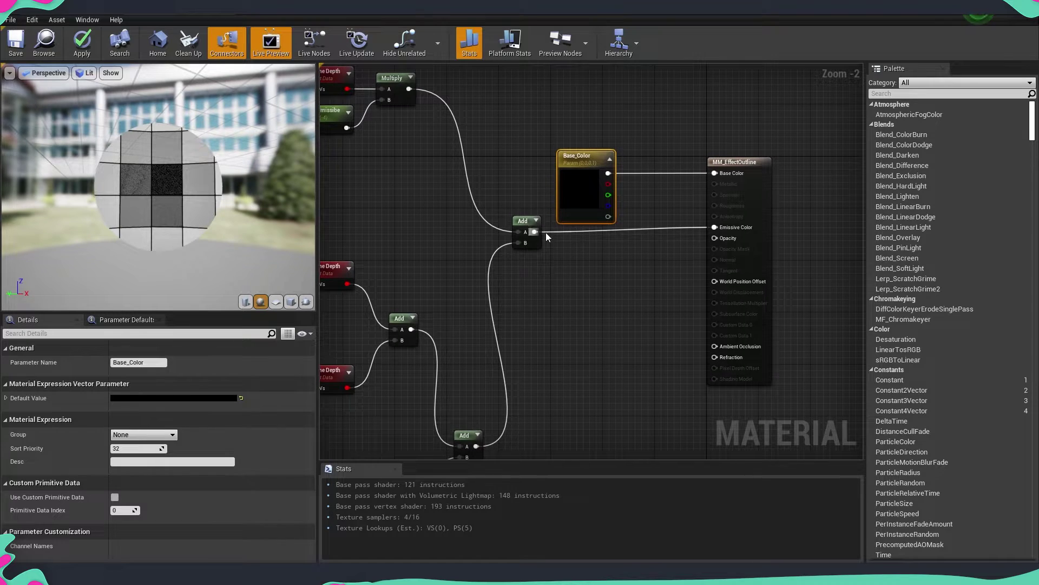
{"action": "left_click", "coordinate": [534, 302]}
{"action": "right_click", "coordinate": [563, 308]}
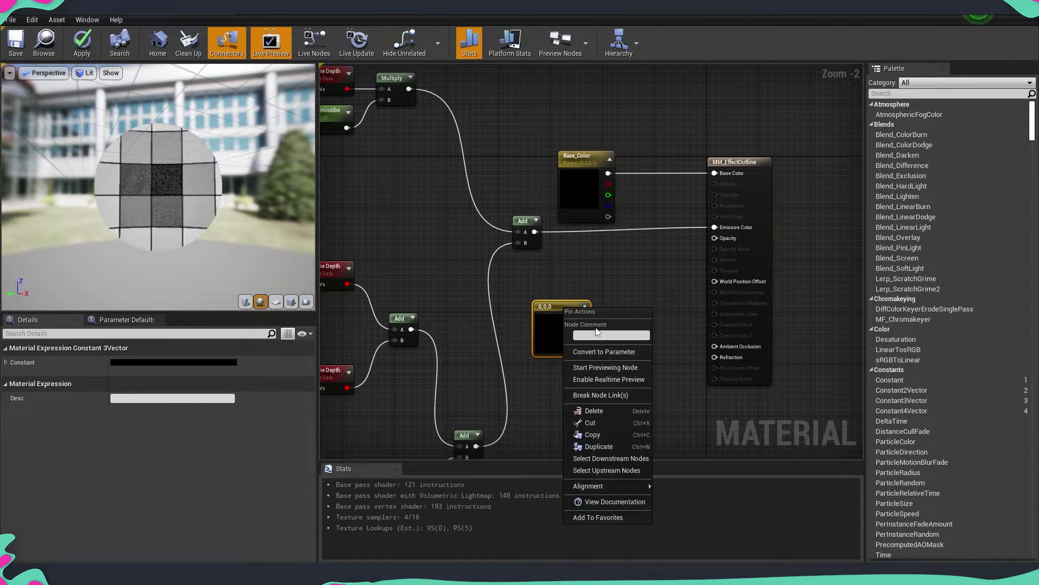
{"action": "left_click", "coordinate": [604, 352]}
{"action": "type", "text": "E"}
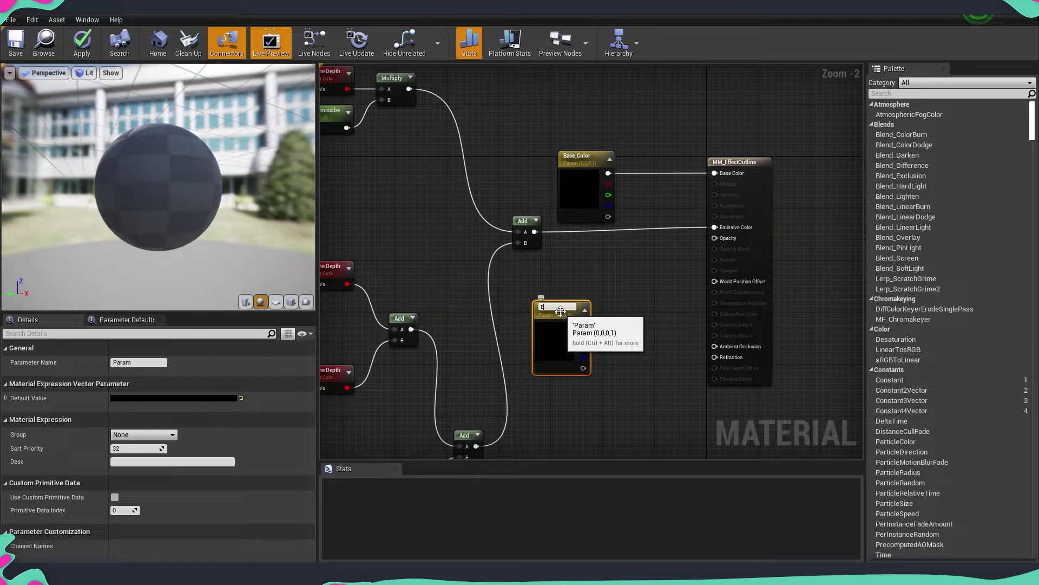
{"action": "type", "text": "missive_Color"}
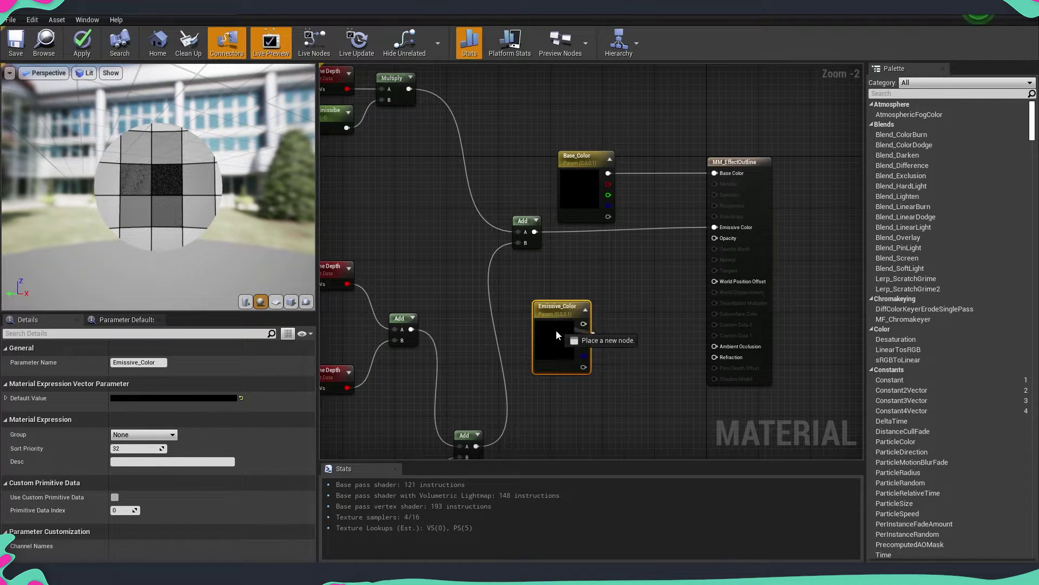
Move Emissive_Color up beneath the final Add node and create a Multiply node fed by the Add output
{"action": "left_click_drag", "start_coordinate": [552, 337], "coordinate": [534, 305]}
{"action": "left_click_drag", "start_coordinate": [535, 231], "coordinate": [597, 239]}
{"action": "type", "text": "mul"}
{"action": "key", "text": "Return"}
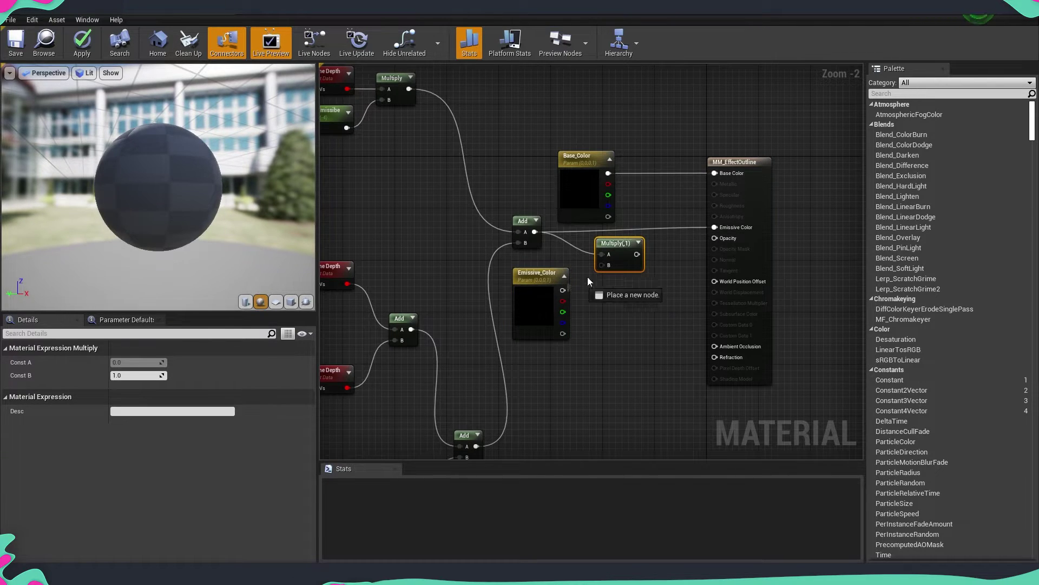
Wire Emissive_Color into the new Multiply and its result into the material's Emissive Color, then apply and save the material
{"action": "mouse_move", "coordinate": [621, 238]}
{"action": "left_mouse_down"}
{"action": "mouse_move", "coordinate": [616, 253]}
{"action": "mouse_move", "coordinate": [616, 221]}
{"action": "left_mouse_up"}
{"action": "left_click", "coordinate": [575, 189]}
{"action": "left_click_drag", "start_coordinate": [575, 189], "coordinate": [555, 183]}
{"action": "left_click", "coordinate": [653, 203]}
{"action": "right_click_drag", "start_coordinate": [511, 170], "coordinate": [530, 176]}
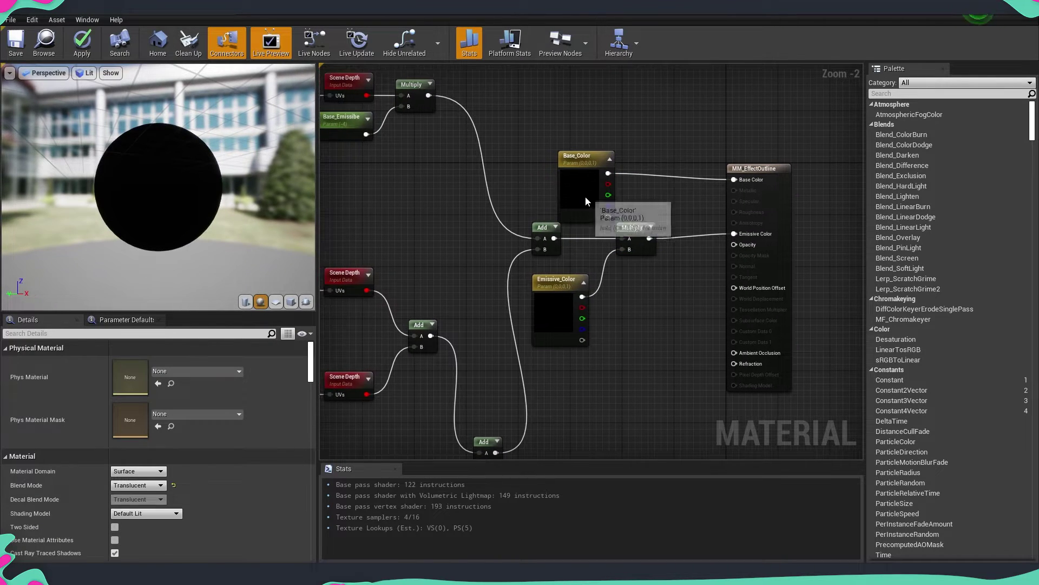
{"action": "left_click", "coordinate": [586, 197]}
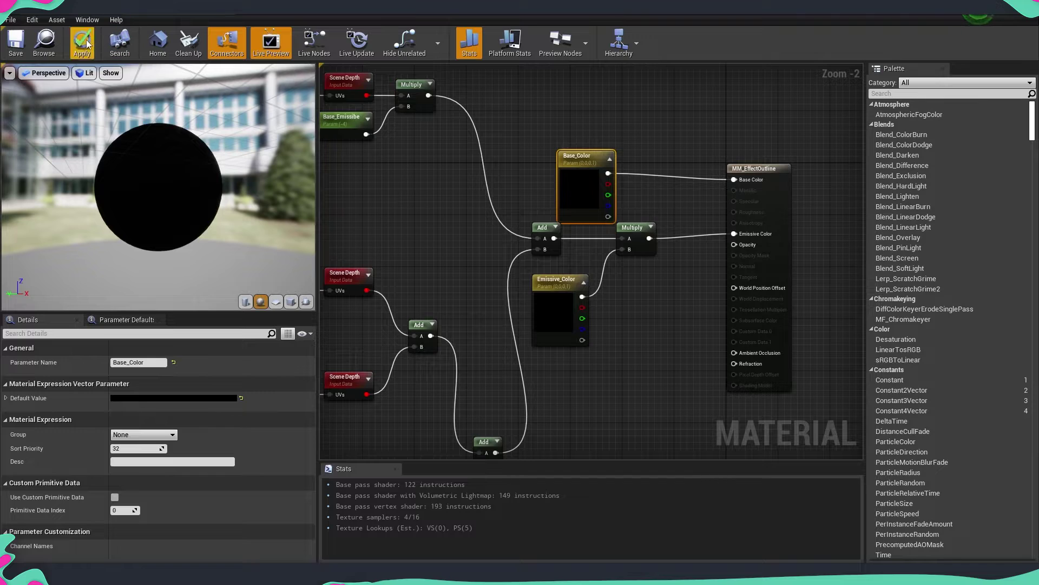
{"action": "left_click", "coordinate": [16, 50]}
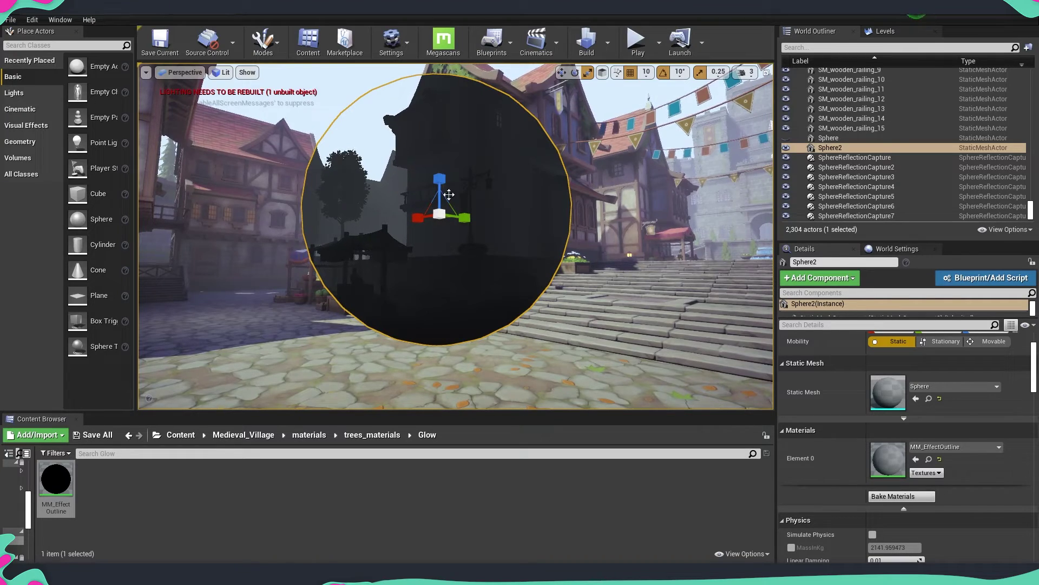
Inspect the village through Sphere2 in the level from several camera angles
{"action": "right_click_drag", "start_coordinate": [448, 195], "coordinate": [433, 211]}
{"action": "key", "text": "Escape"}
{"action": "left_click", "coordinate": [449, 212]}
{"action": "left_click_drag", "start_coordinate": [461, 209], "coordinate": [495, 227]}
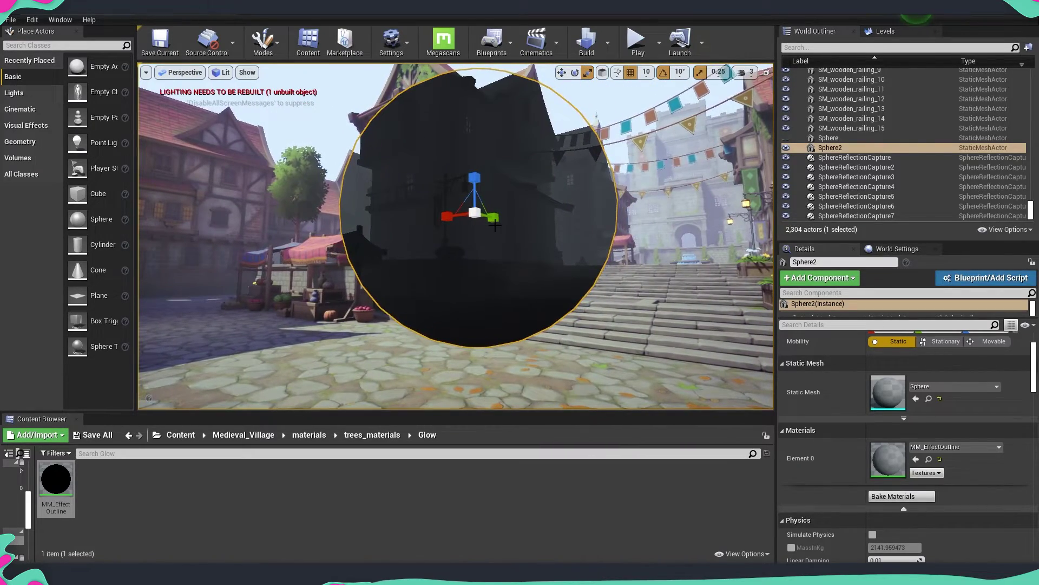
{"action": "right_click_drag", "start_coordinate": [499, 229], "coordinate": [392, 233]}
{"action": "left_click_drag", "start_coordinate": [497, 189], "coordinate": [491, 178]}
{"action": "right_click_drag", "start_coordinate": [448, 232], "coordinate": [541, 214]}
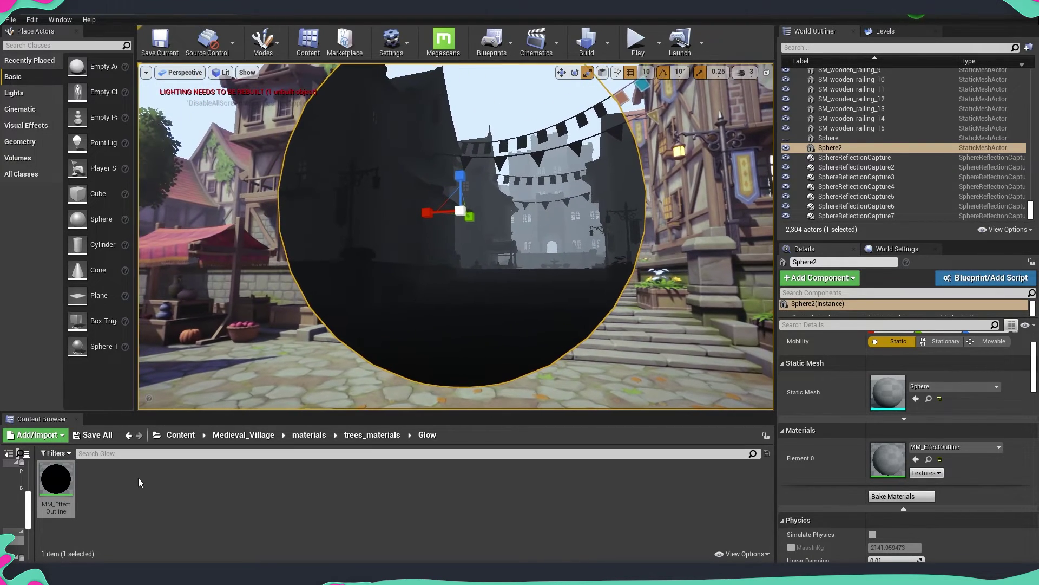
Create a material instance of MM_EffectOutline named MI_GlowEffect and assign it to Sphere2's material Element 0
{"action": "right_click", "coordinate": [56, 478]}
{"action": "left_click", "coordinate": [92, 215]}
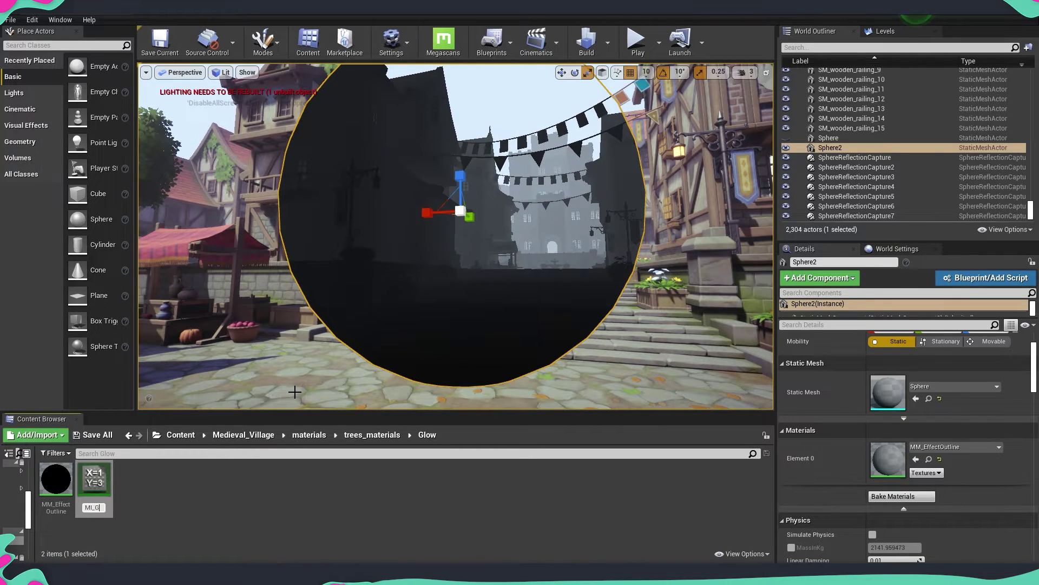
{"action": "type", "text": "MI_GlowEffect"}
{"action": "key", "text": "Return"}
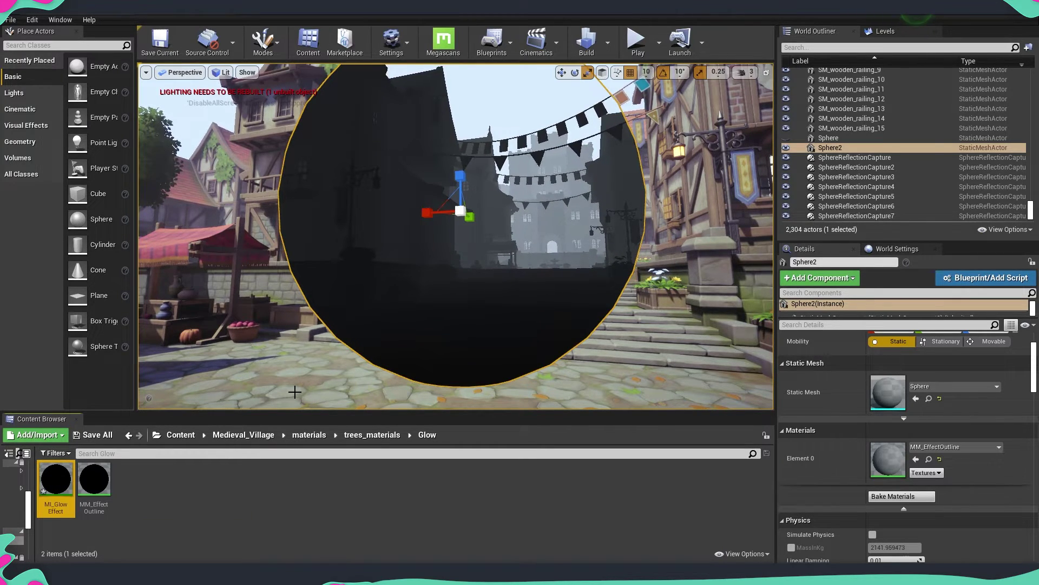
{"action": "left_click_drag", "start_coordinate": [56, 478], "coordinate": [884, 453]}
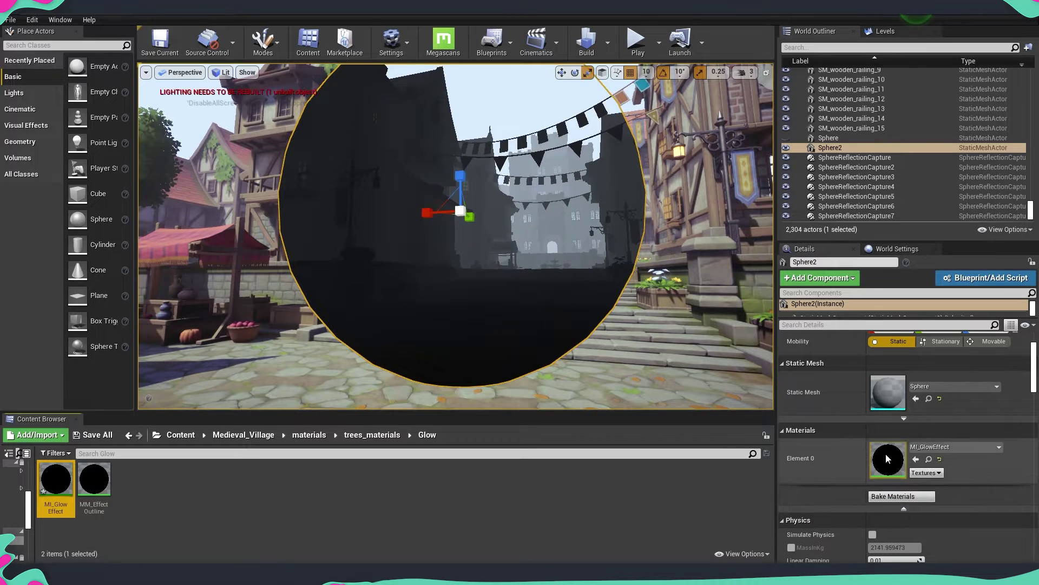
Open MI_GlowEffect and arrange its enlarged editor window beside the level view of Sphere2
{"action": "double_click", "coordinate": [56, 478]}
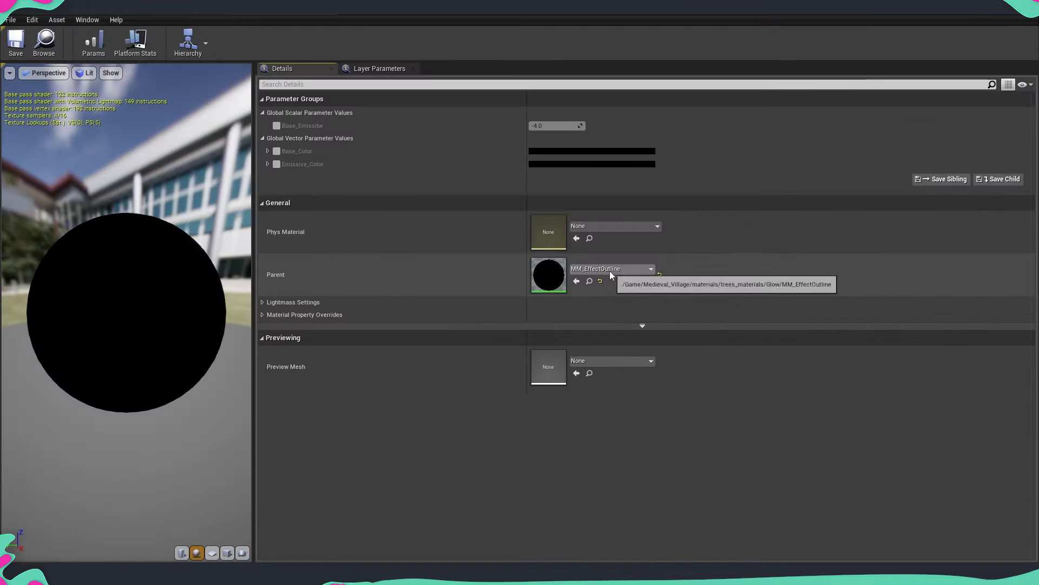
{"action": "left_click_drag", "start_coordinate": [272, 16], "coordinate": [665, 60]}
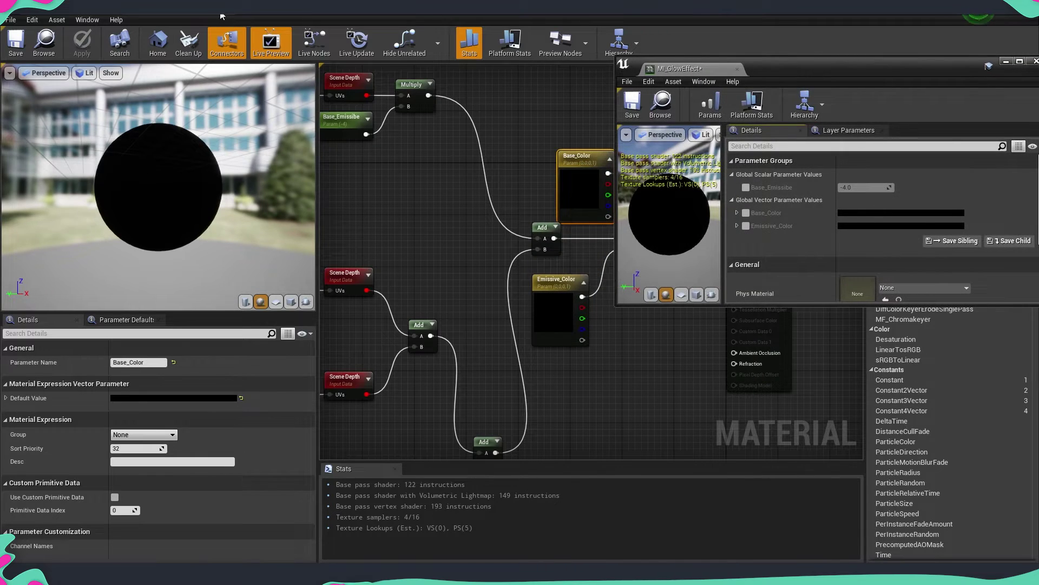
{"action": "left_click", "coordinate": [114, 8]}
{"action": "left_click_drag", "start_coordinate": [830, 70], "coordinate": [817, 52]}
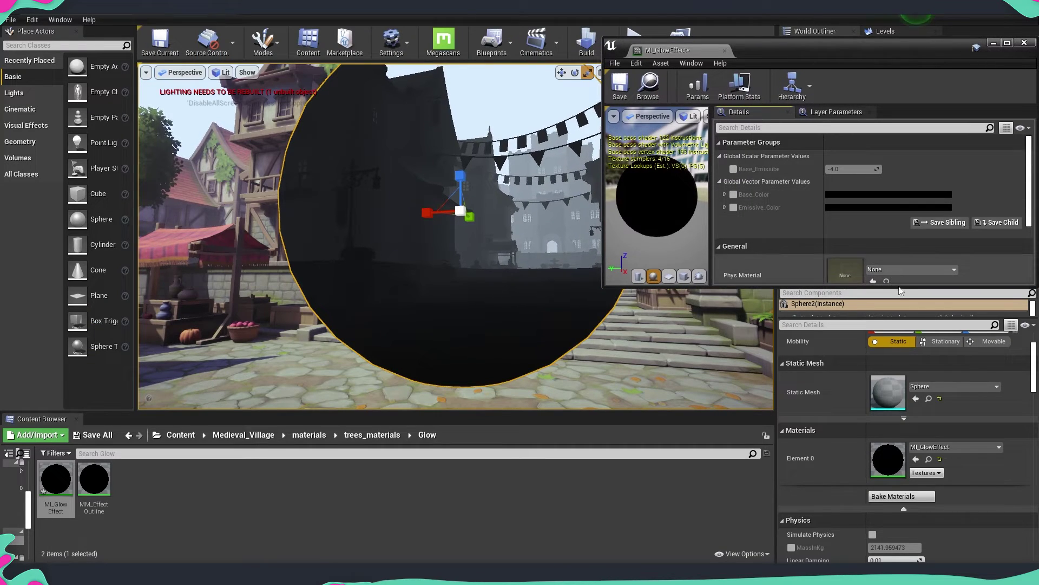
{"action": "left_click_drag", "start_coordinate": [899, 289], "coordinate": [884, 528]}
{"action": "right_click_drag", "start_coordinate": [487, 303], "coordinate": [547, 295]}
{"action": "key", "text": "s"}
Enable the Base_Emissibe, Base_Color and Emissive_Color overrides and set Emissive_Color to a dark muted teal, hex sRGB 323D3CFF
{"action": "left_click", "coordinate": [733, 169]}
{"action": "left_click", "coordinate": [733, 194]}
{"action": "left_click", "coordinate": [734, 208]}
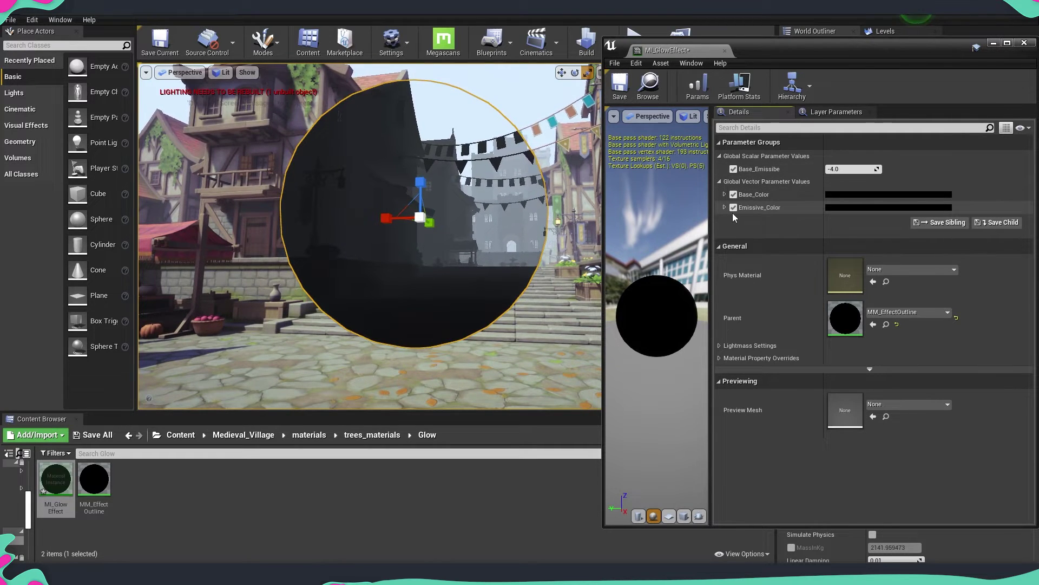
{"action": "left_click", "coordinate": [840, 209]}
{"action": "left_click_drag", "start_coordinate": [770, 311], "coordinate": [648, 327]}
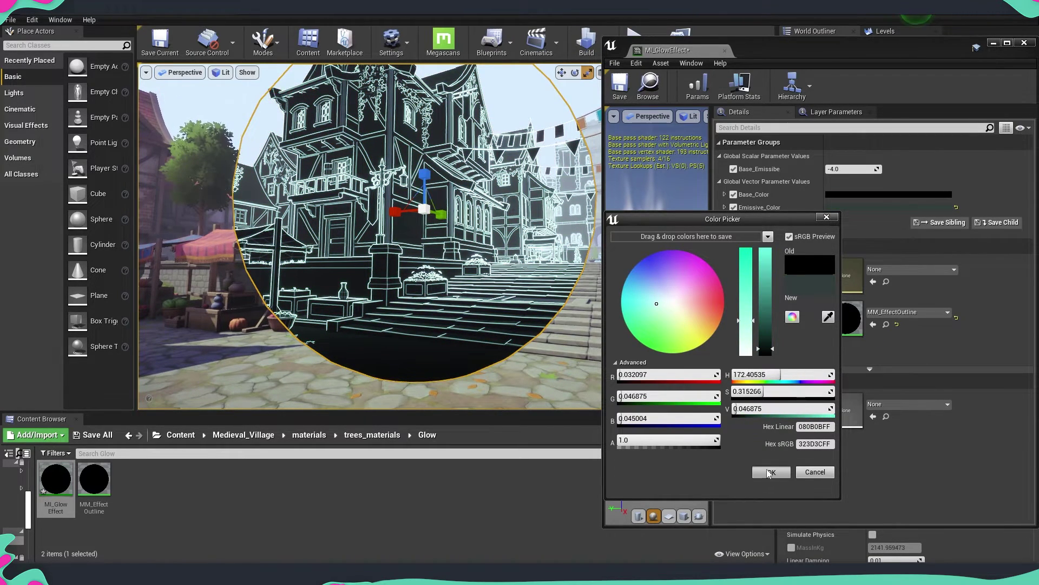
{"action": "left_click", "coordinate": [771, 473]}
Pick a weakly saturated cyan hue for MI_GlowEffect's Base_Color and adjust its brightness
{"action": "left_click", "coordinate": [842, 193]}
{"action": "left_click_drag", "start_coordinate": [711, 284], "coordinate": [659, 305]}
{"action": "left_click", "coordinate": [761, 272]}
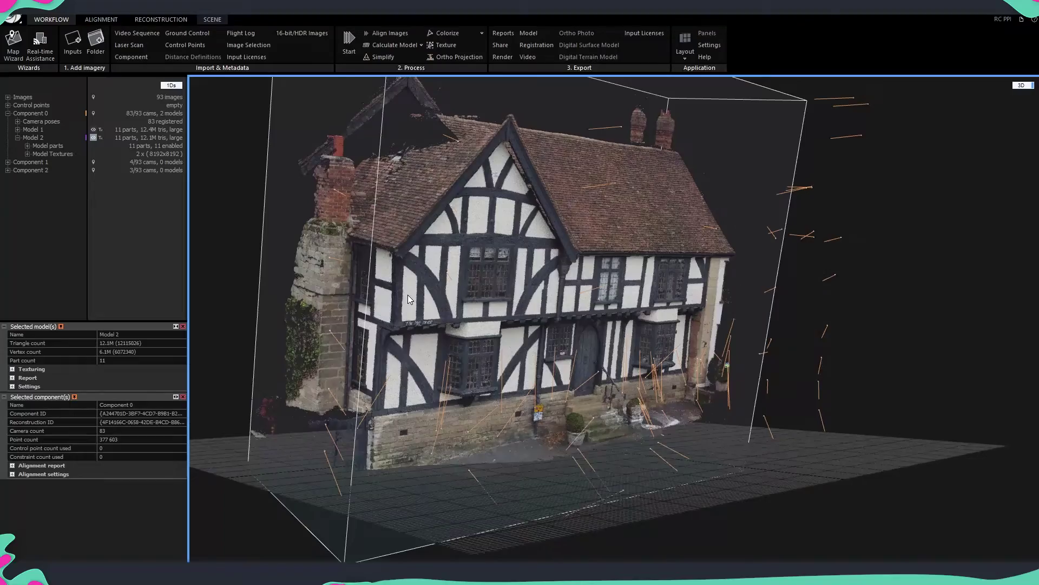
{"action": "scroll", "coordinate": [407, 295], "scroll_direction": "up", "scroll_amount": 3}
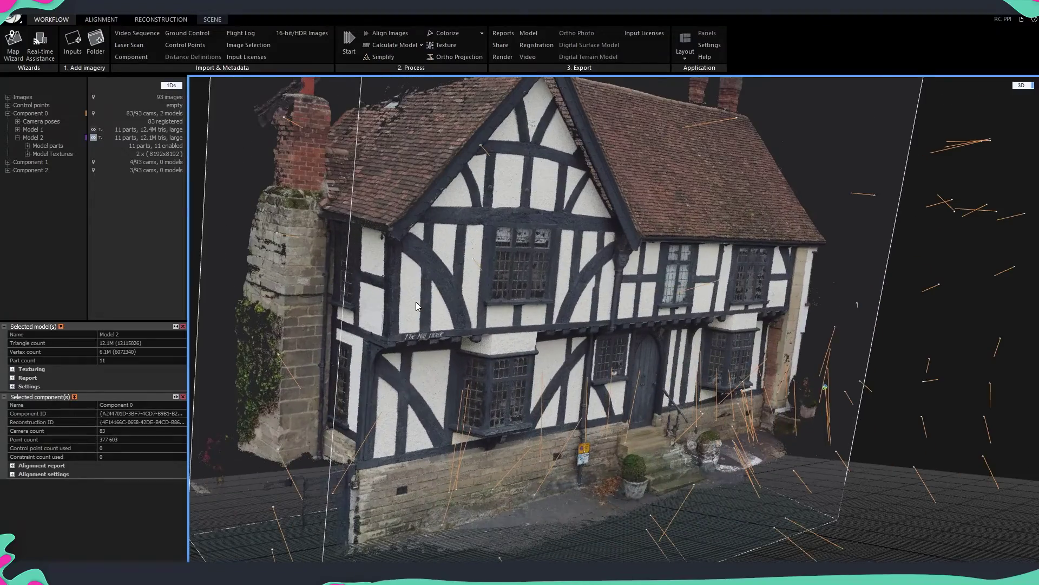
{"action": "left_click_drag", "start_coordinate": [526, 327], "coordinate": [460, 310]}
{"action": "scroll", "coordinate": [439, 324], "scroll_direction": "up", "scroll_amount": 2}
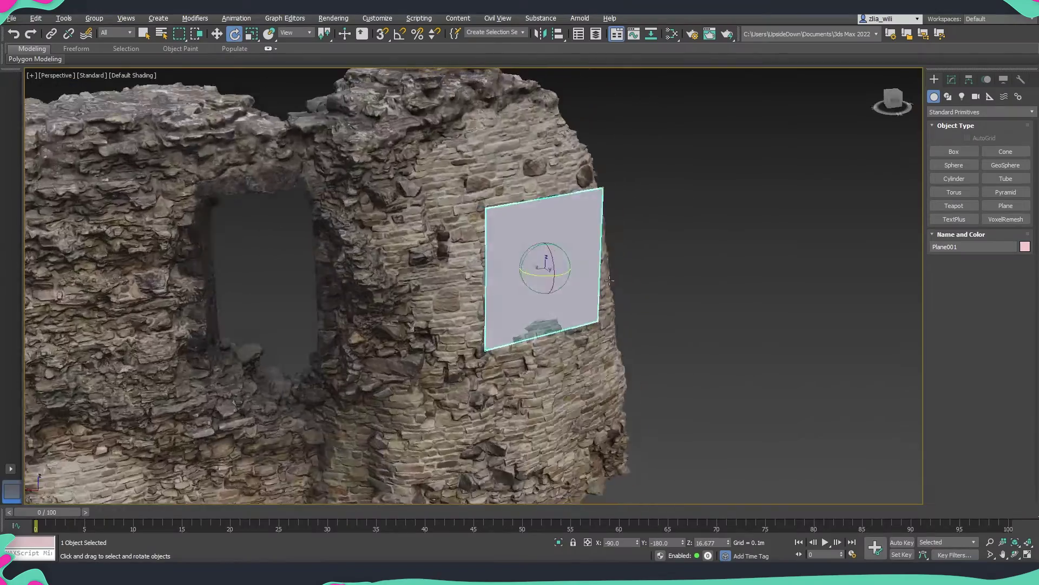
{"action": "middle_click_drag", "start_coordinate": [558, 336], "coordinate": [558, 319], "text": "alt"}
{"action": "scroll", "coordinate": [557, 317], "scroll_direction": "up", "scroll_amount": 3}
{"action": "key", "text": "w"}
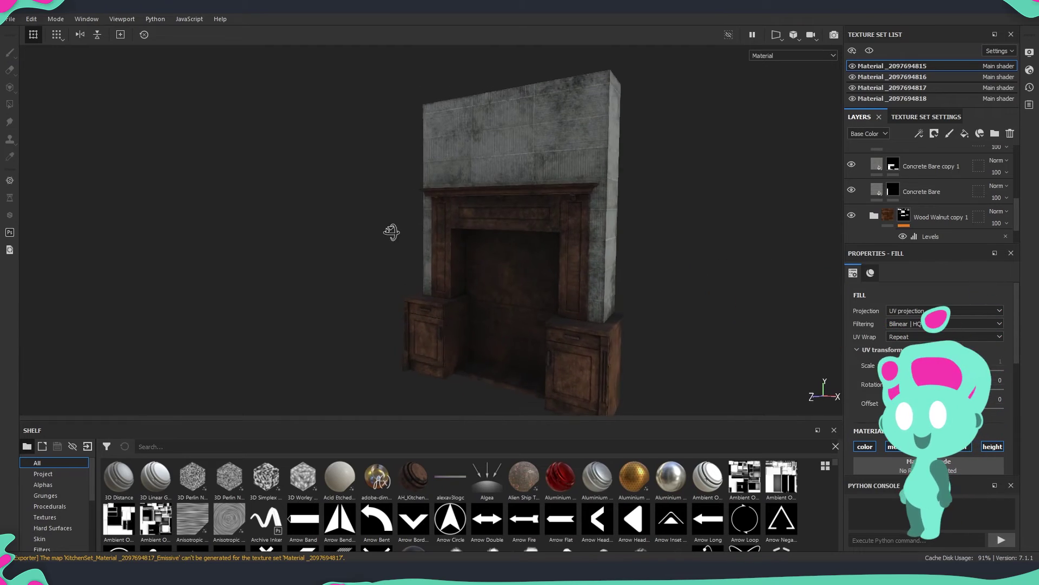
{"action": "left_click_drag", "start_coordinate": [391, 232], "coordinate": [498, 164], "text": "alt"}
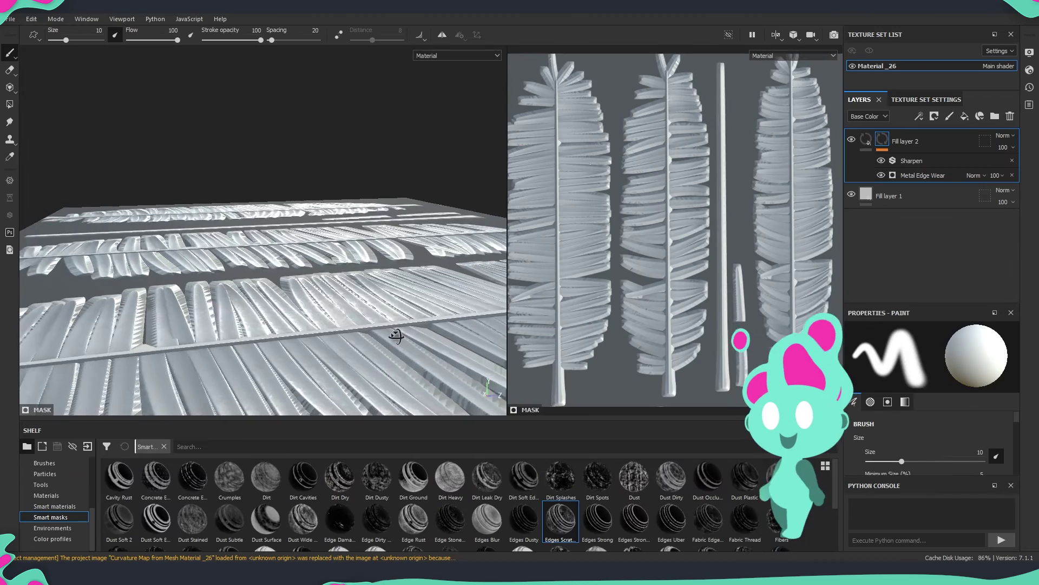
{"action": "left_click_drag", "start_coordinate": [394, 332], "coordinate": [390, 308], "text": "alt"}
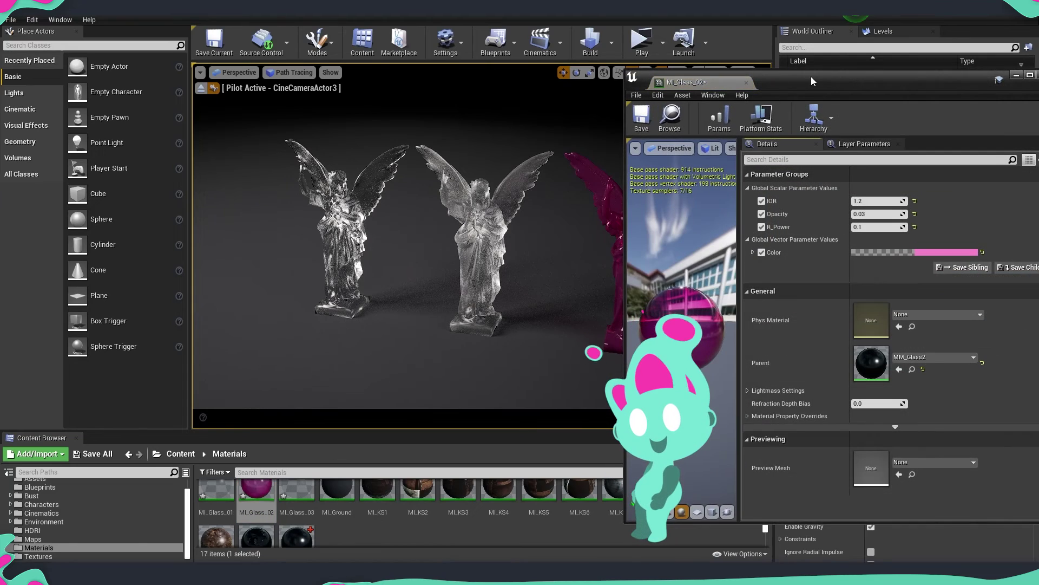
{"action": "left_click", "coordinate": [1006, 242]}
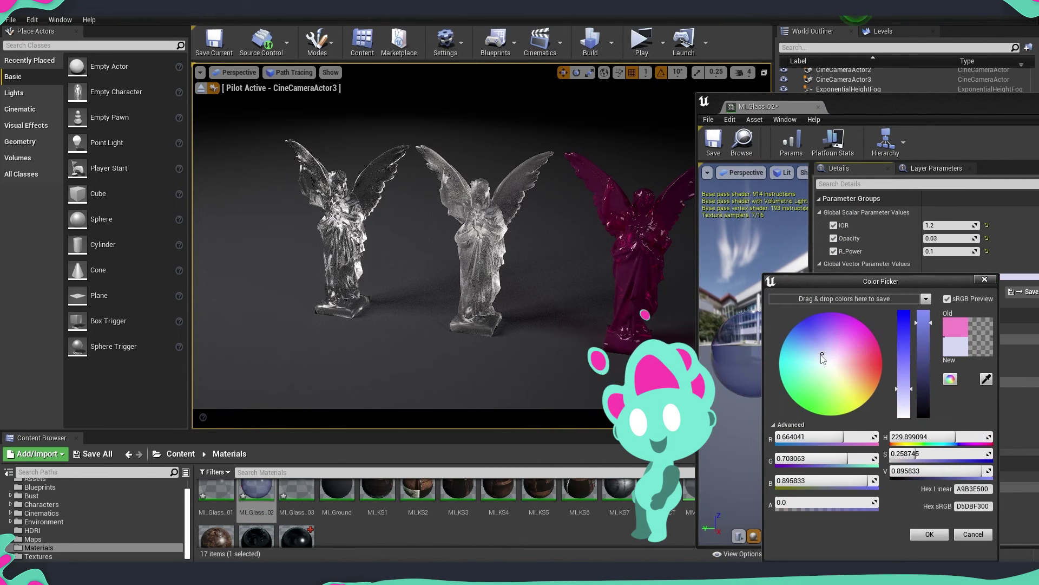